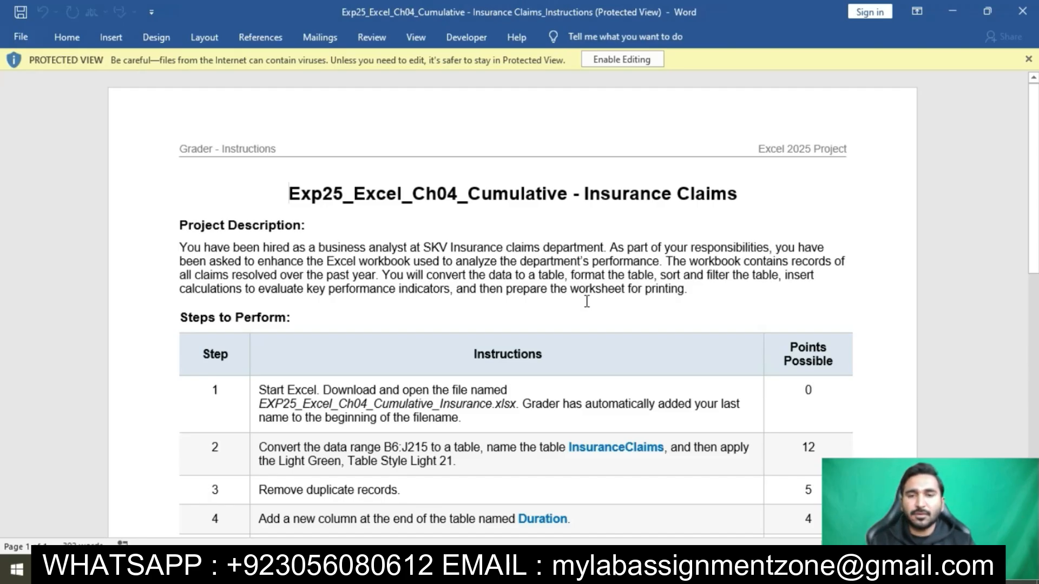
Enable editing of the instructions document and set the font size of its steps table to 12
{"action": "left_click", "coordinate": [613, 63]}
{"action": "scroll", "coordinate": [584, 360], "scroll_direction": "down", "scroll_amount": 3}
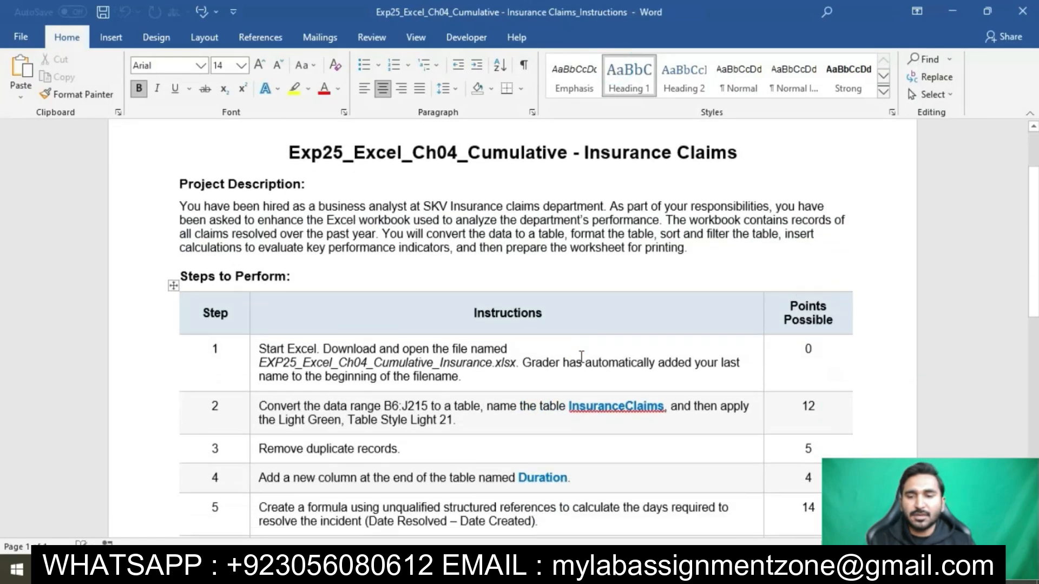
{"action": "left_click_drag", "start_coordinate": [207, 317], "coordinate": [403, 492]}
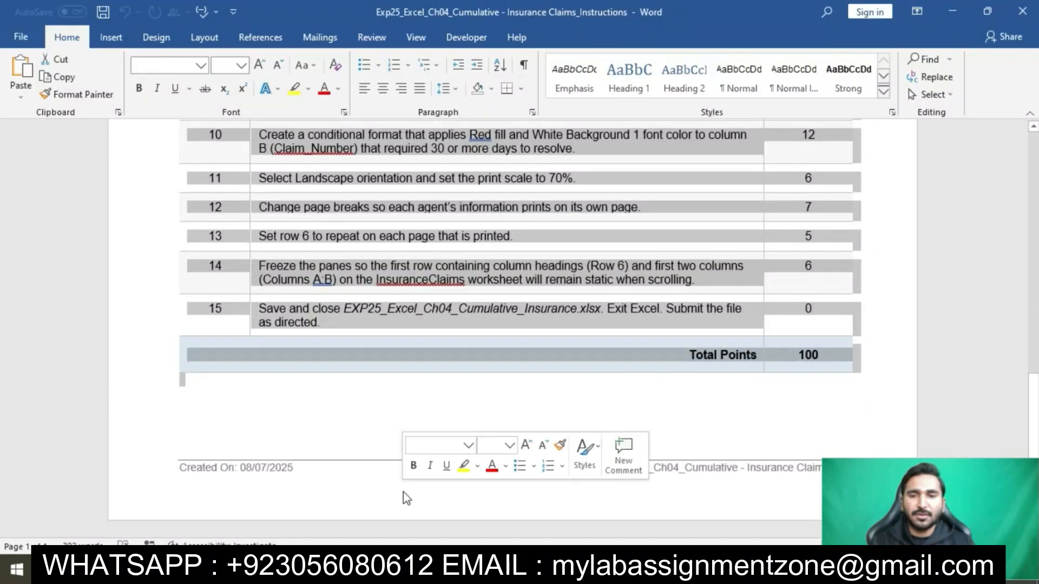
{"action": "left_click", "coordinate": [242, 65]}
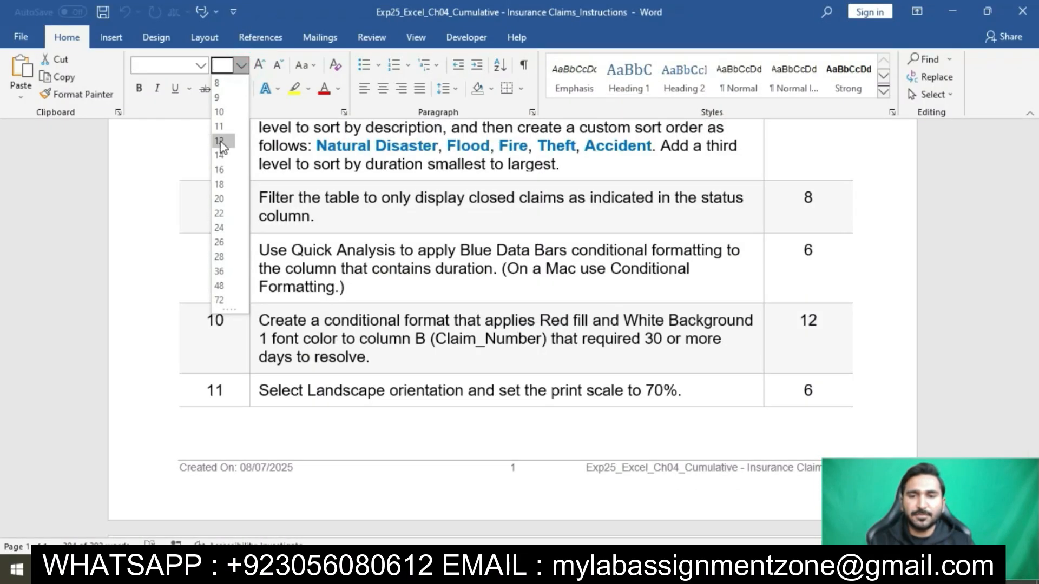
{"action": "left_click", "coordinate": [227, 142]}
{"action": "left_click", "coordinate": [420, 227]}
{"action": "scroll", "coordinate": [421, 230], "scroll_direction": "up", "scroll_amount": 10}
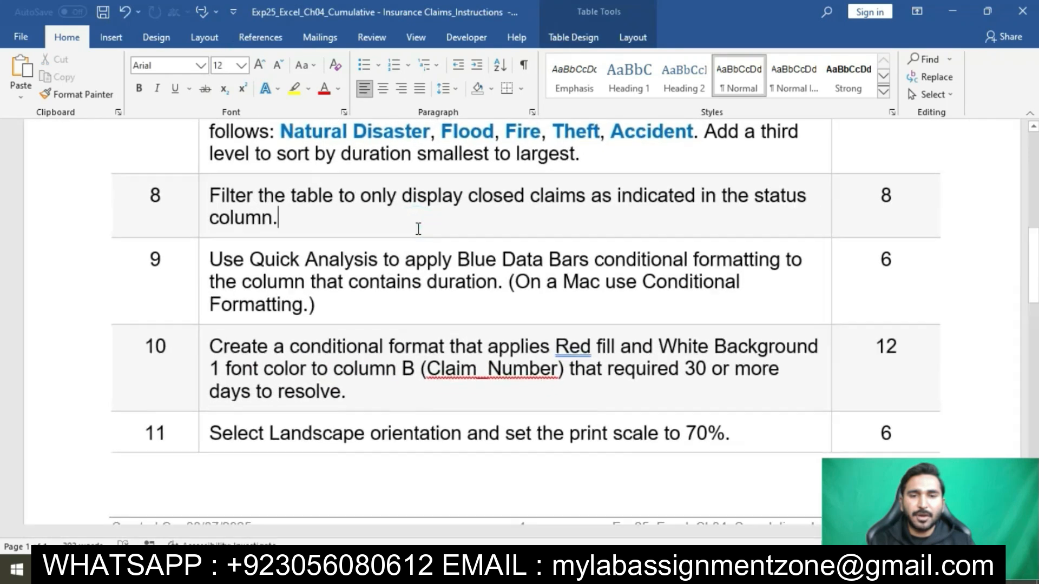
Highlight the document title "Exp25_Excel_Ch04_Cumulative - Insurance Claims" in yellow
{"action": "left_click_drag", "start_coordinate": [252, 268], "coordinate": [763, 277]}
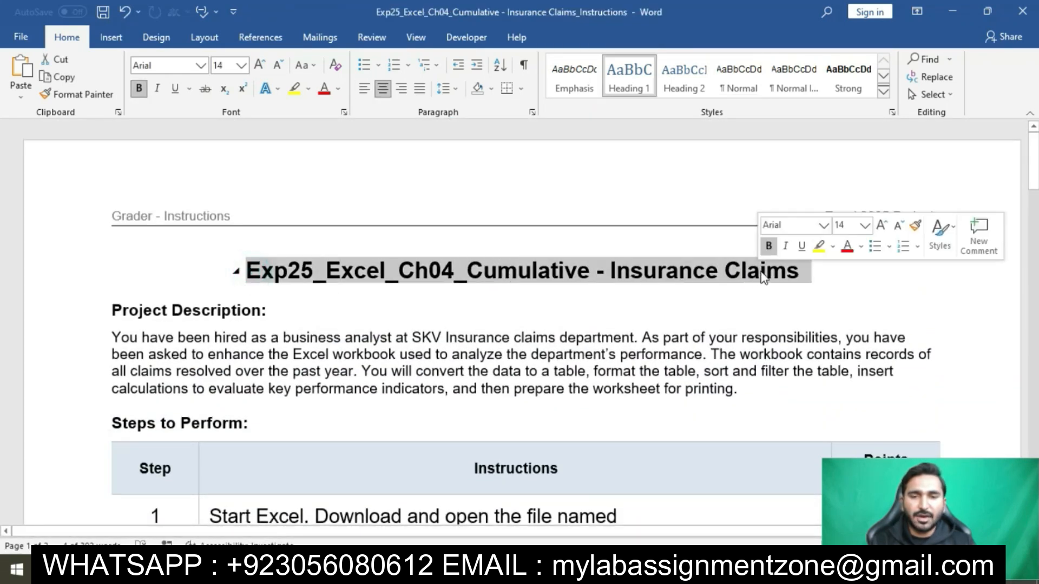
{"action": "left_click", "coordinate": [819, 248]}
{"action": "left_click", "coordinate": [822, 258]}
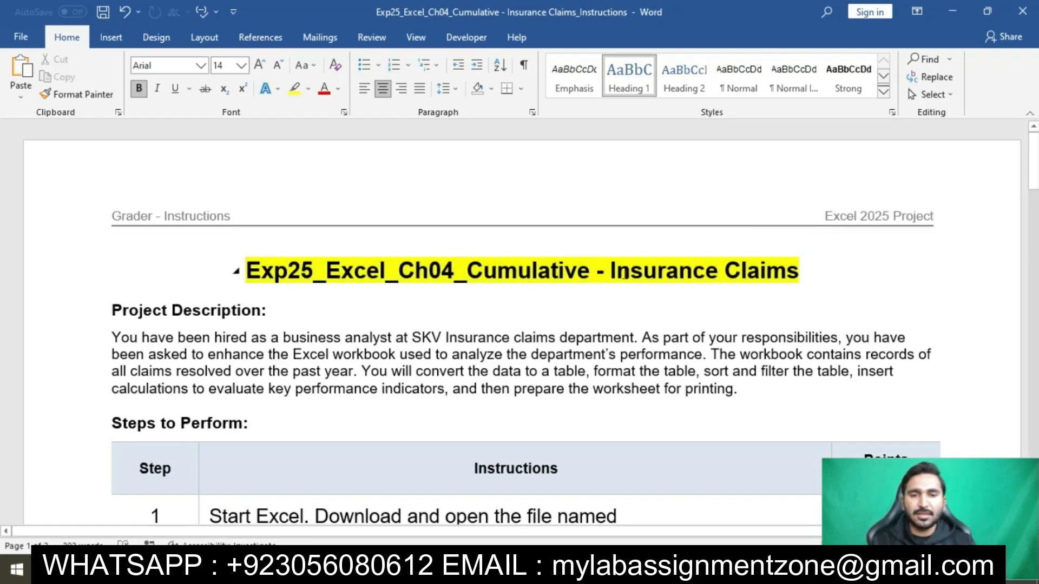
Highlight the full text of instruction 1 in the steps table in yellow
{"action": "scroll", "coordinate": [793, 278], "scroll_direction": "down", "scroll_amount": 6}
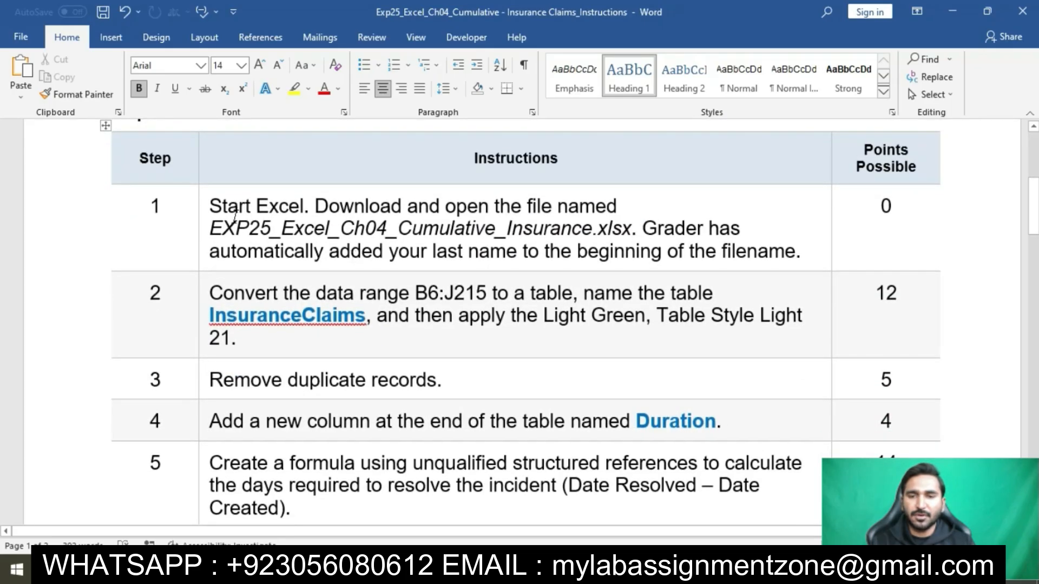
{"action": "left_click", "coordinate": [204, 212]}
{"action": "left_click", "coordinate": [268, 187]}
{"action": "left_click", "coordinate": [339, 227]}
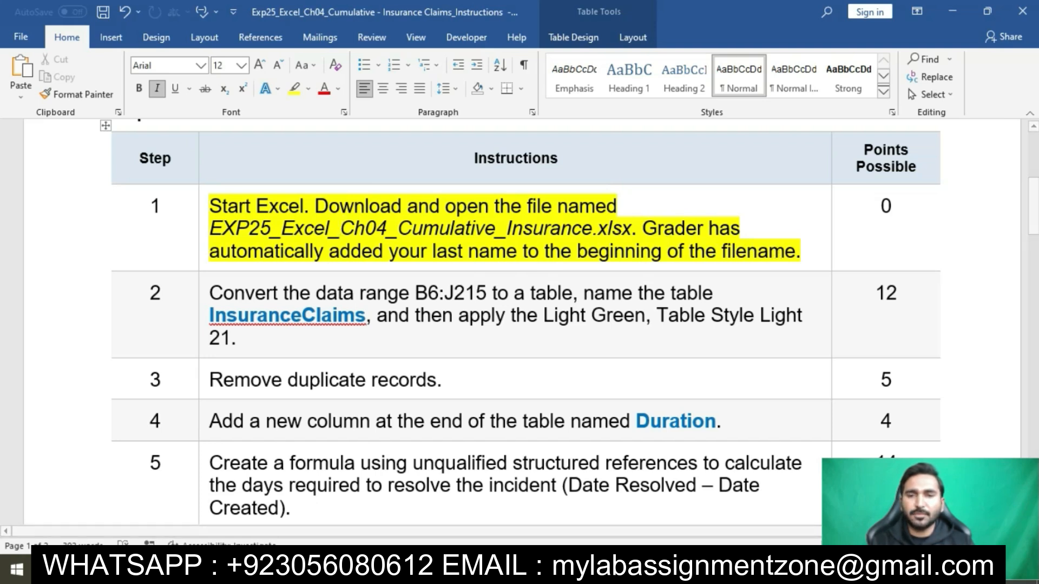
Open the EXP25_Excel_Ch04_Cumulative_Insurance workbook in Excel and enable editing
{"action": "key", "text": "alt+Tab"}
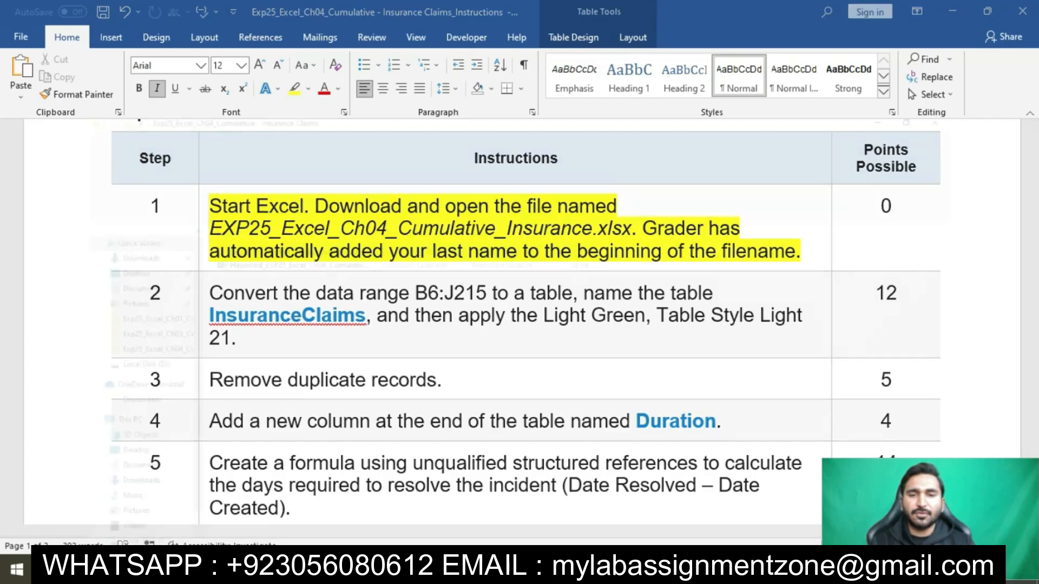
{"action": "double_click", "coordinate": [278, 184]}
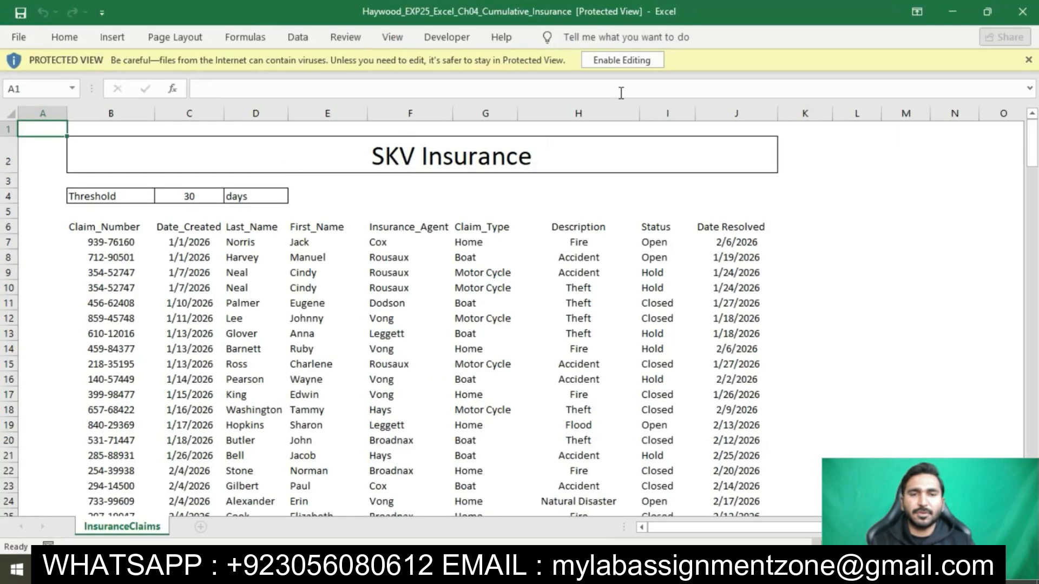
{"action": "left_click", "coordinate": [619, 61]}
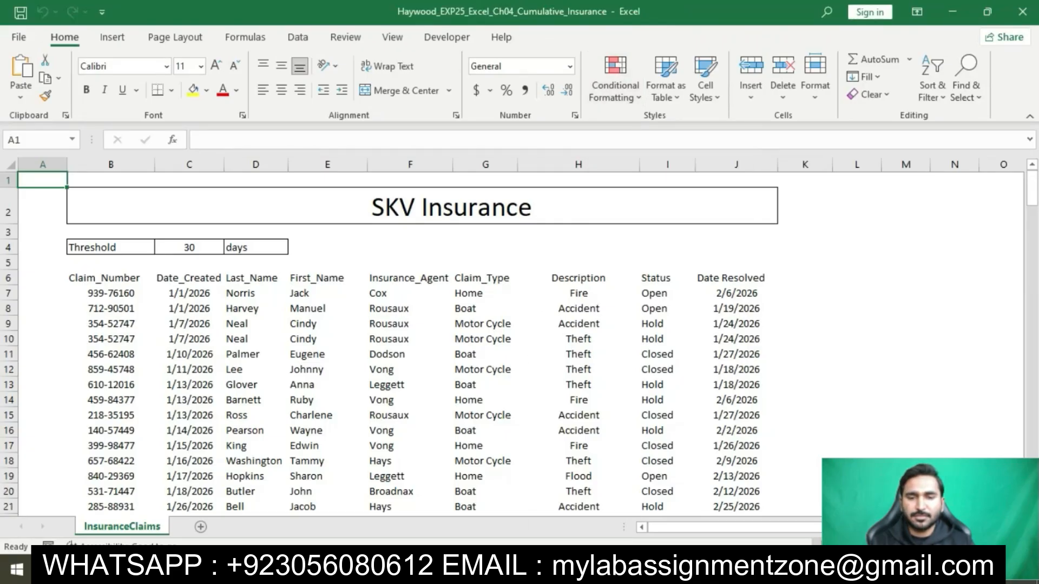
Return to the instructions document in Word and highlight the full text of instruction 2 in yellow
{"action": "right_click", "coordinate": [514, 569]}
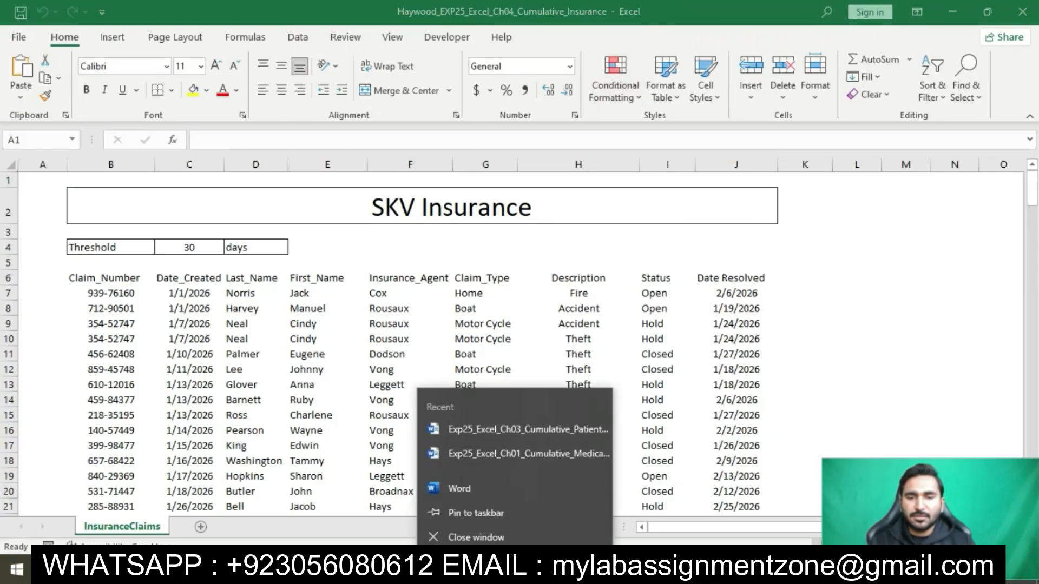
{"action": "left_click", "coordinate": [639, 403]}
{"action": "right_click", "coordinate": [514, 570]}
{"action": "left_click", "coordinate": [515, 570]}
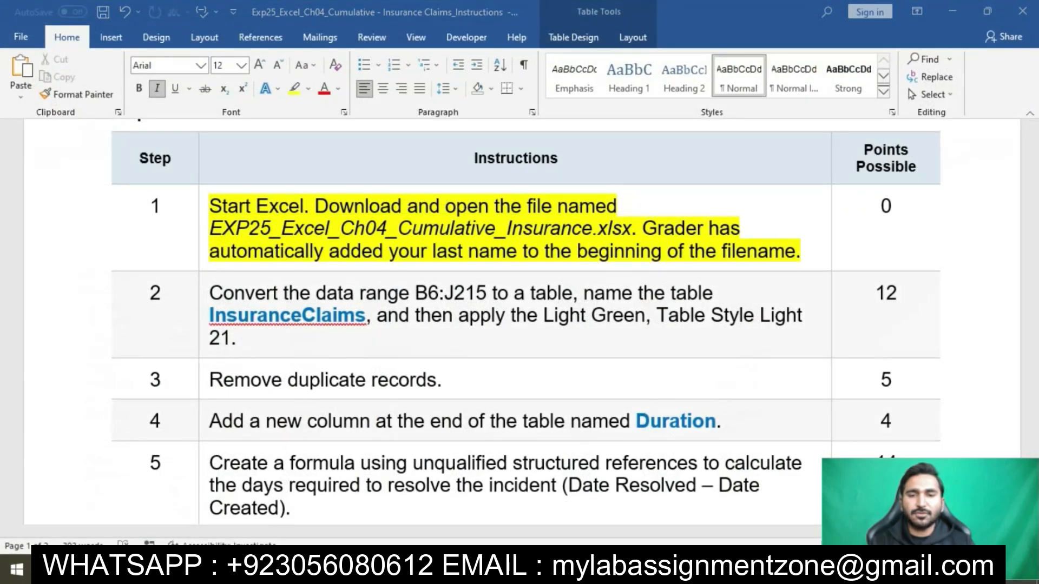
{"action": "scroll", "coordinate": [587, 258], "scroll_direction": "down", "scroll_amount": 1}
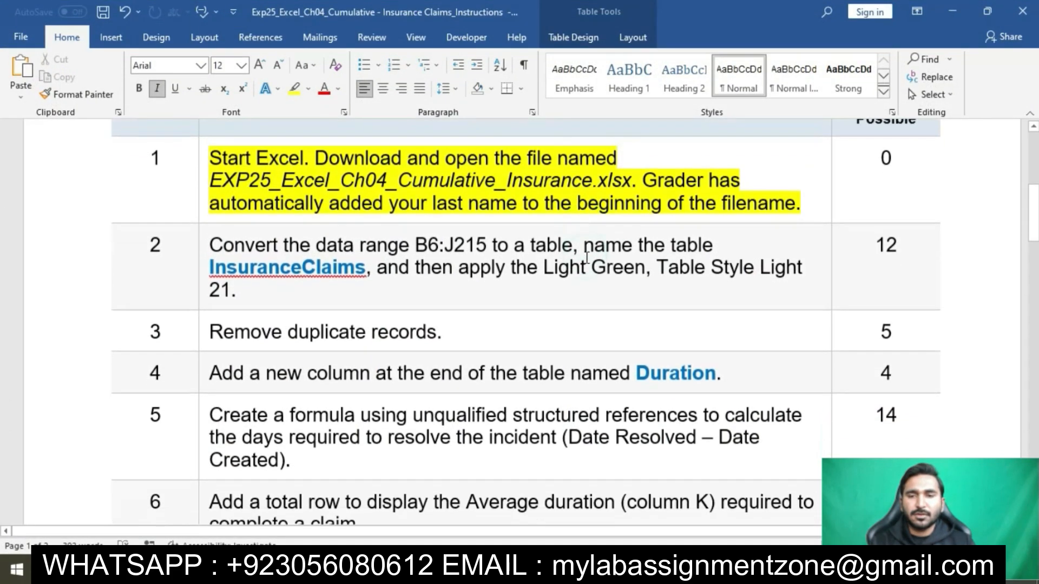
{"action": "scroll", "coordinate": [587, 258], "scroll_direction": "down", "scroll_amount": 1}
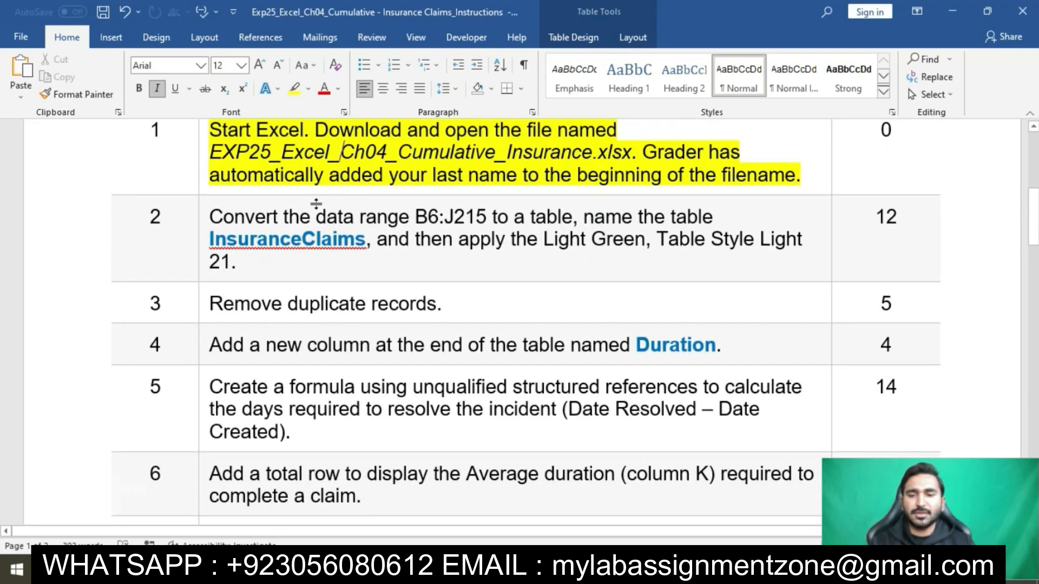
{"action": "left_click", "coordinate": [208, 223]}
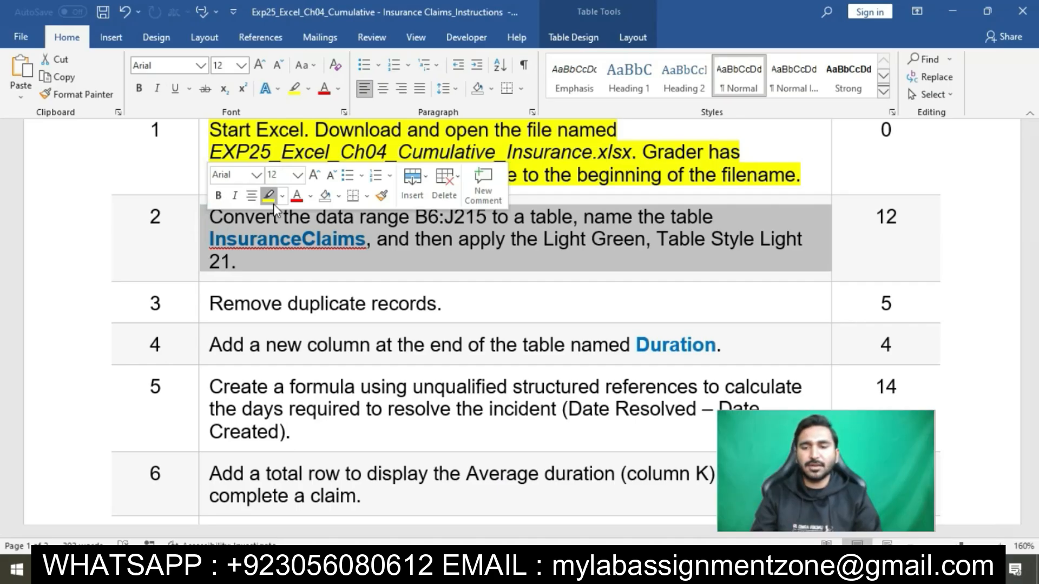
{"action": "left_click", "coordinate": [269, 199]}
{"action": "left_click", "coordinate": [301, 239]}
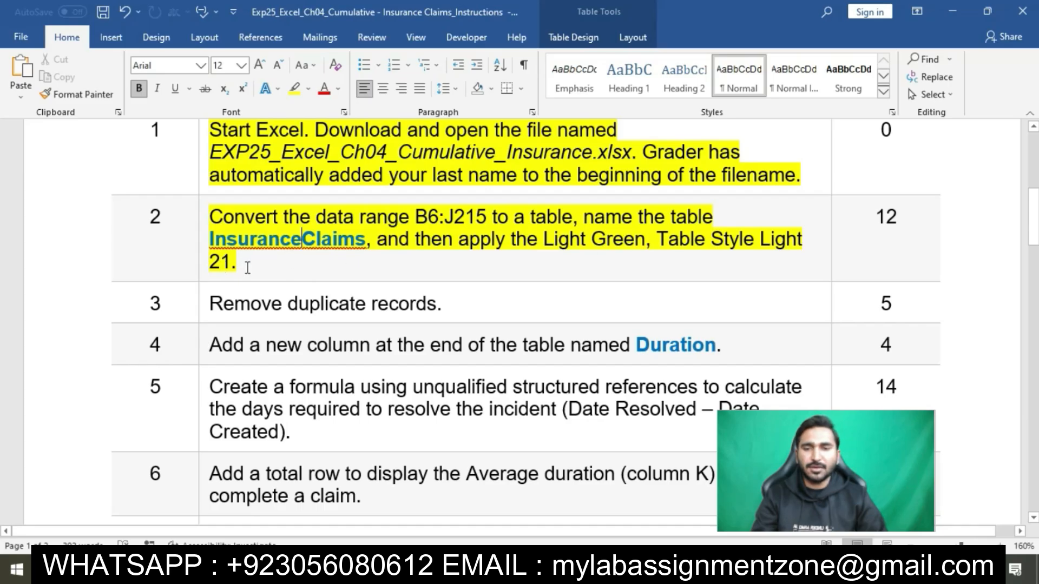
Copy the range reference B6:J215 from instruction 2 and use it to select that range in the Excel workbook
{"action": "left_click_drag", "start_coordinate": [212, 217], "coordinate": [479, 217]}
{"action": "key", "text": "ctrl+c"}
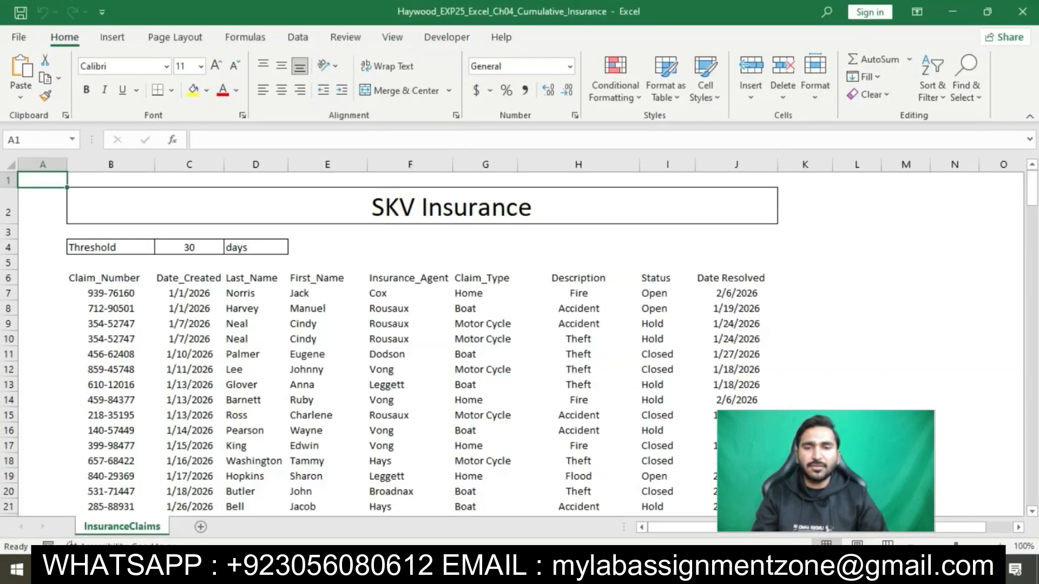
{"action": "left_click", "coordinate": [54, 140]}
{"action": "key", "text": "ctrl+v"}
{"action": "key", "text": "Return"}
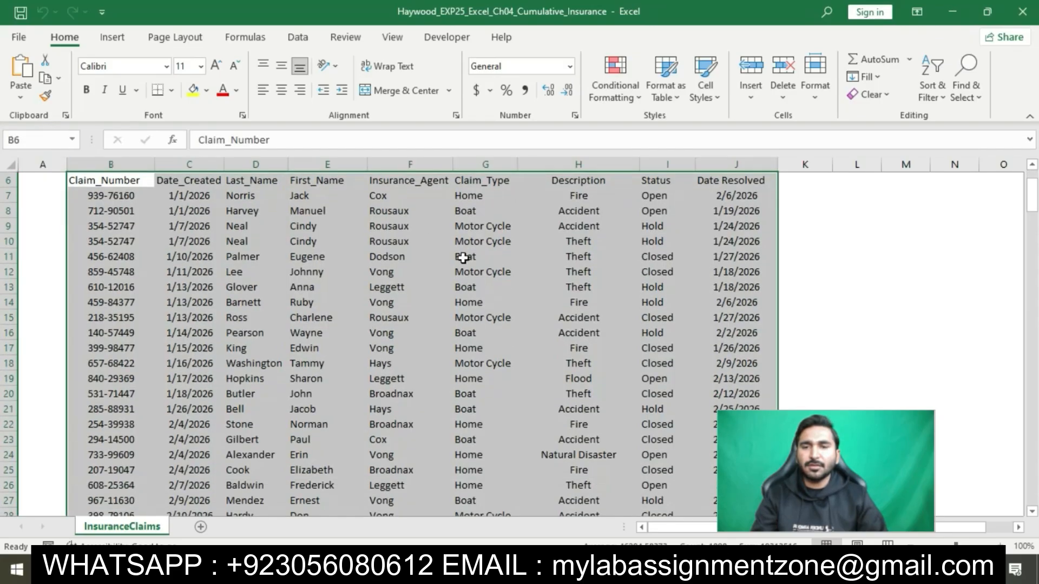
Check the required table name in the Word instructions, and convert the selected range B6:J215 in Excel to a table
{"action": "key", "text": "alt+Tab"}
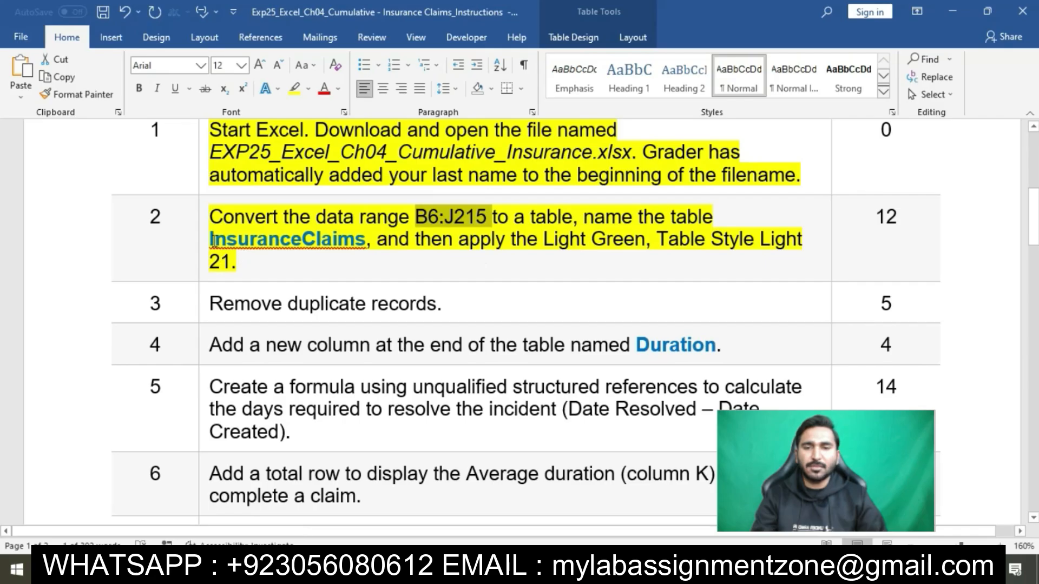
{"action": "left_click_drag", "start_coordinate": [211, 239], "coordinate": [366, 239]}
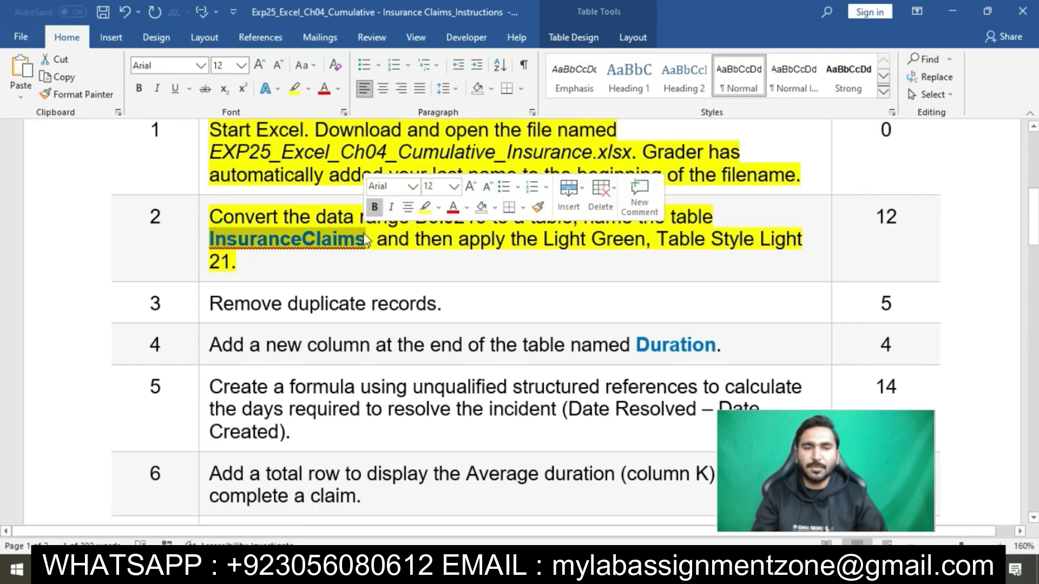
{"action": "key", "text": "alt+Tab"}
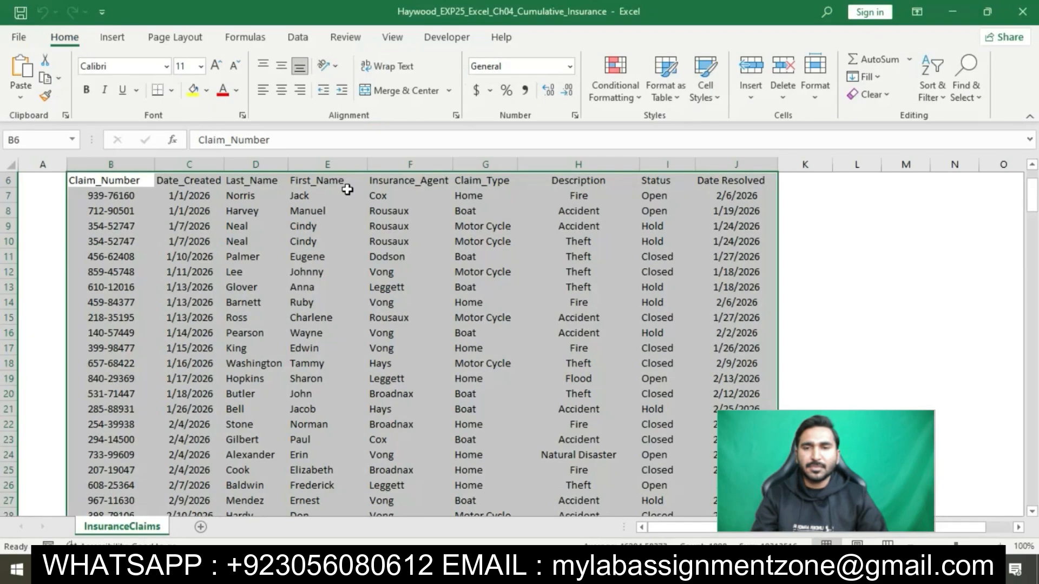
{"action": "scroll", "coordinate": [433, 235], "scroll_direction": "up", "scroll_amount": 2}
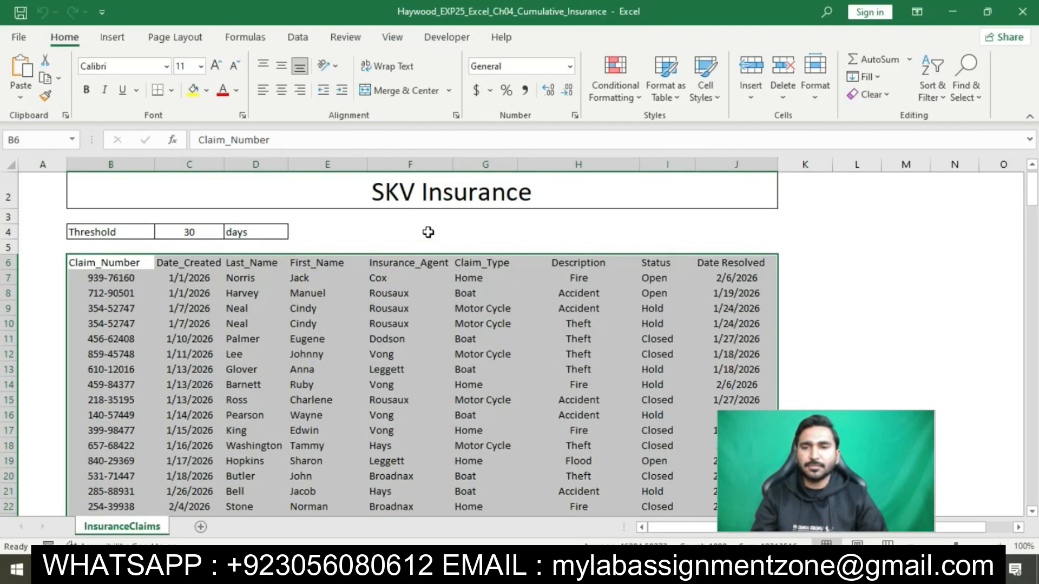
{"action": "left_click", "coordinate": [132, 40]}
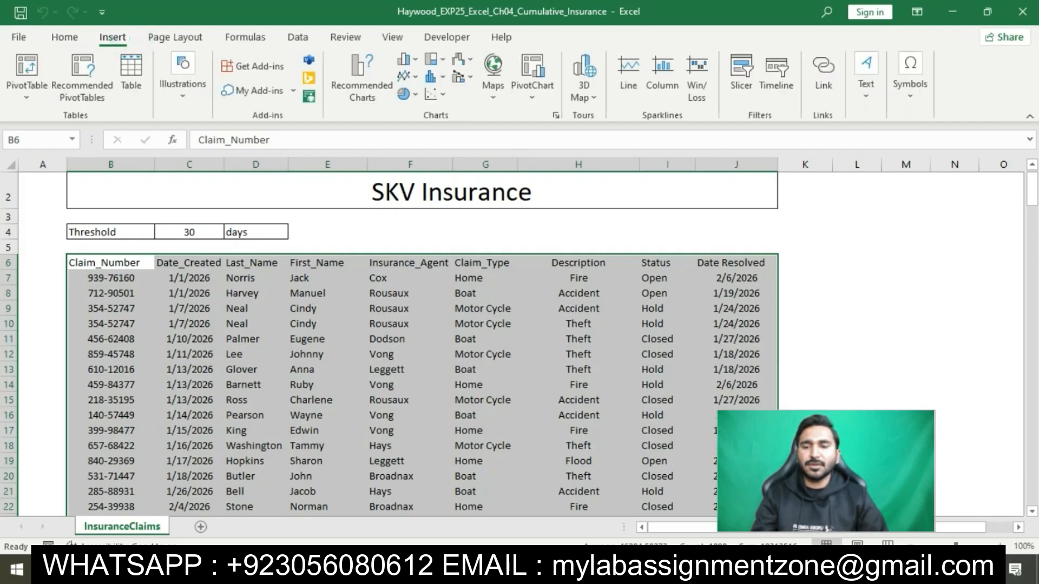
{"action": "key", "text": "alt+Tab"}
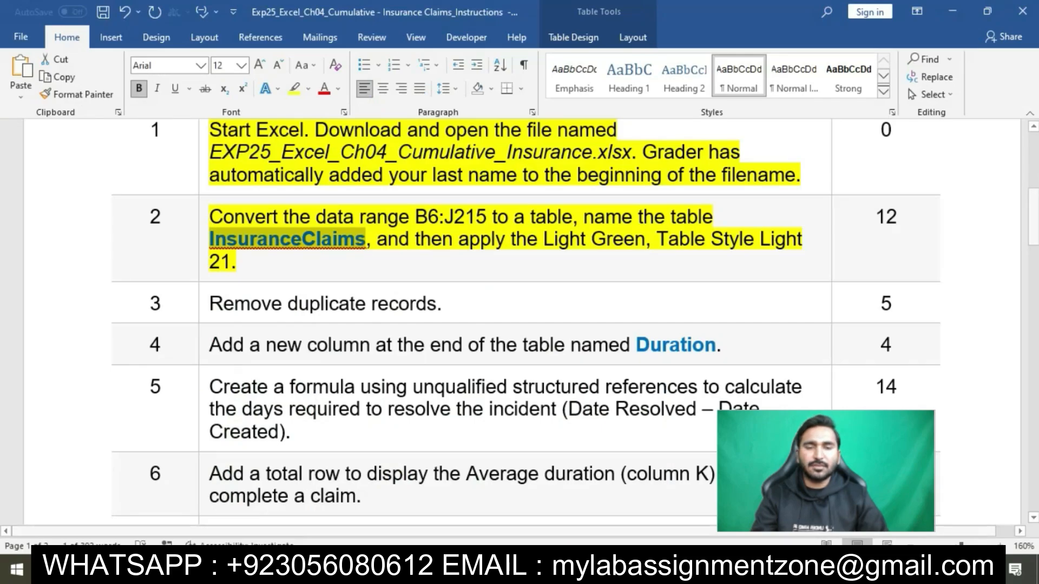
{"action": "key", "text": "alt+Tab"}
{"action": "left_click", "coordinate": [141, 84]}
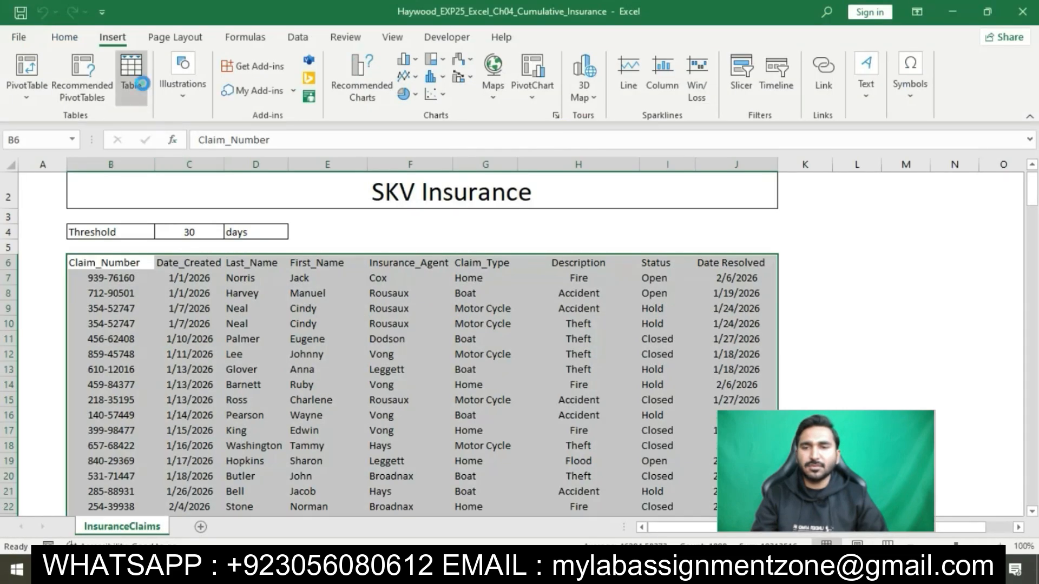
{"action": "left_click", "coordinate": [684, 324]}
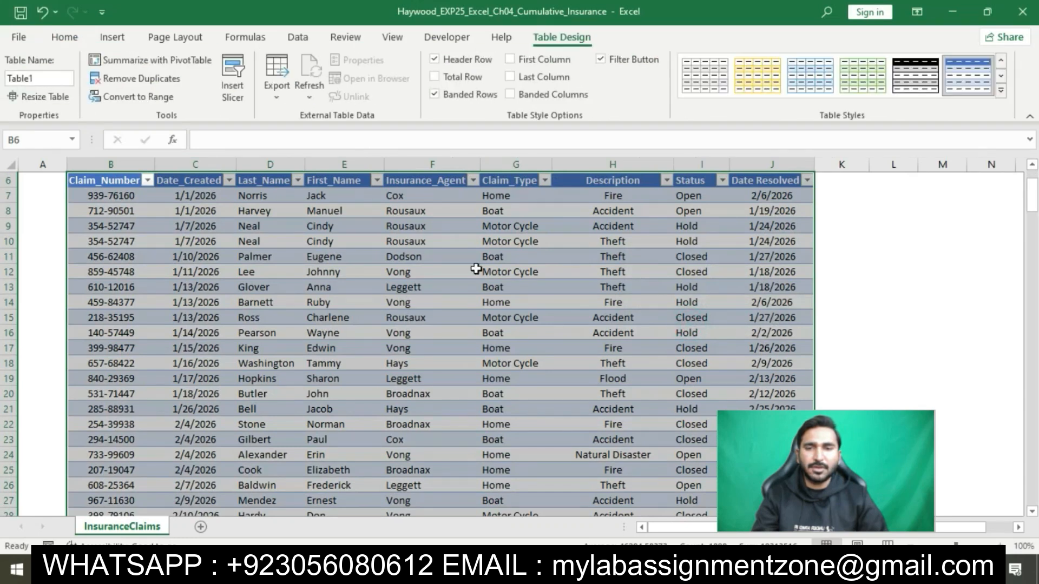
Replace the new table's default name with InsuranceClaim
{"action": "scroll", "coordinate": [475, 269], "scroll_direction": "up", "scroll_amount": 2}
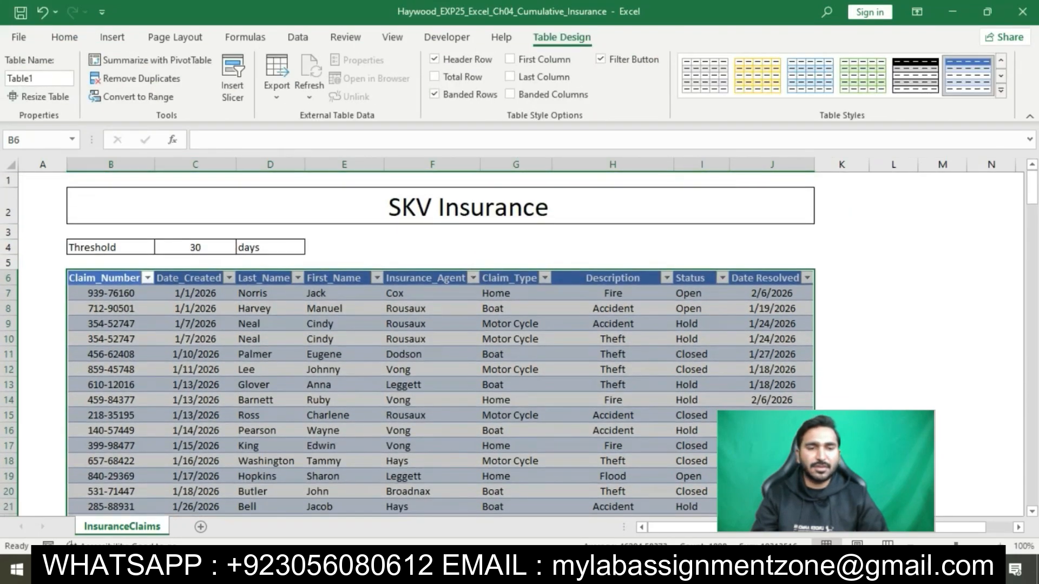
{"action": "key", "text": "alt+Tab"}
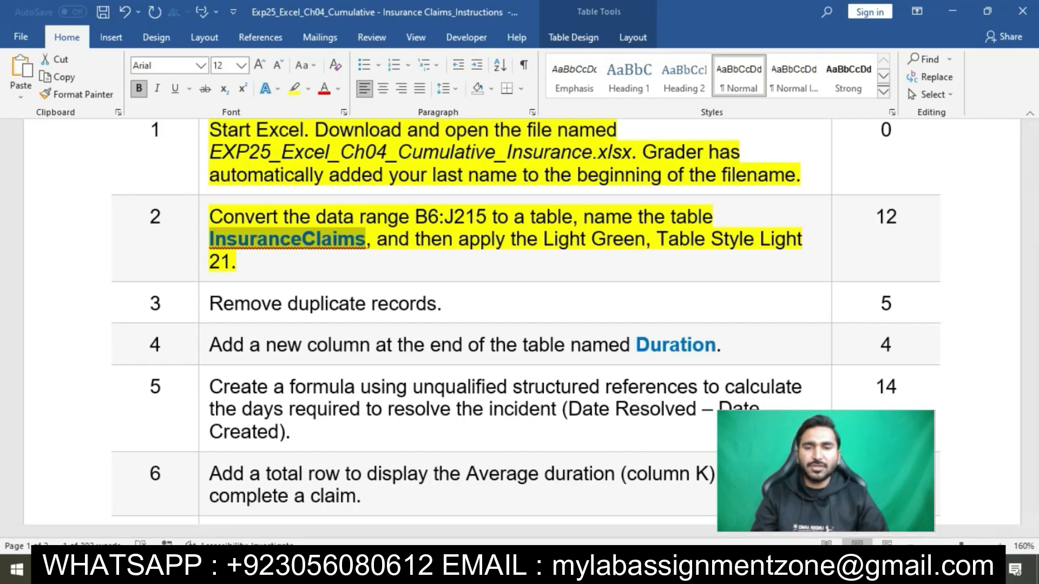
{"action": "key", "text": "alt+Tab"}
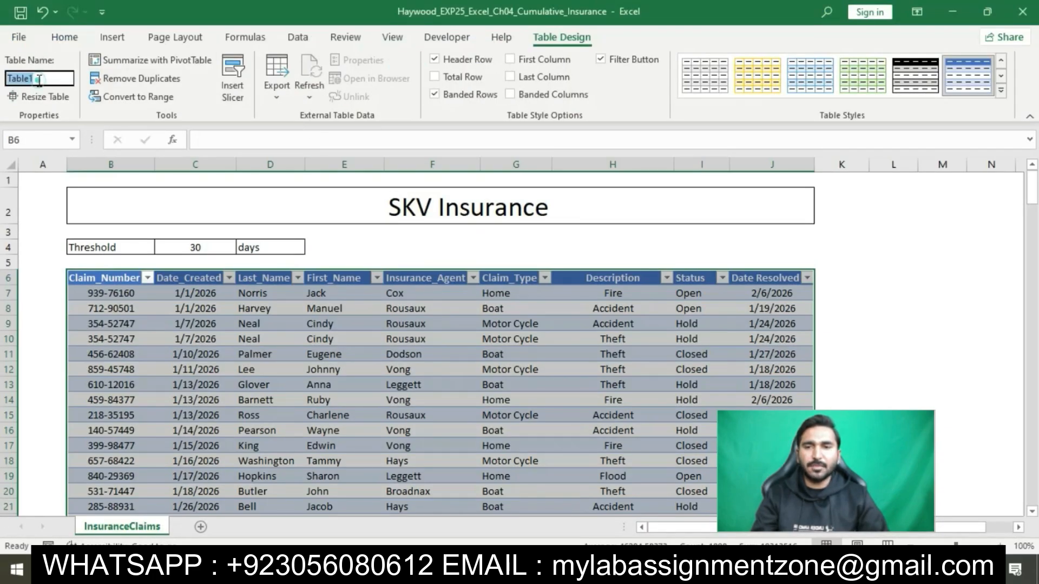
{"action": "key", "text": "BackSpace"}
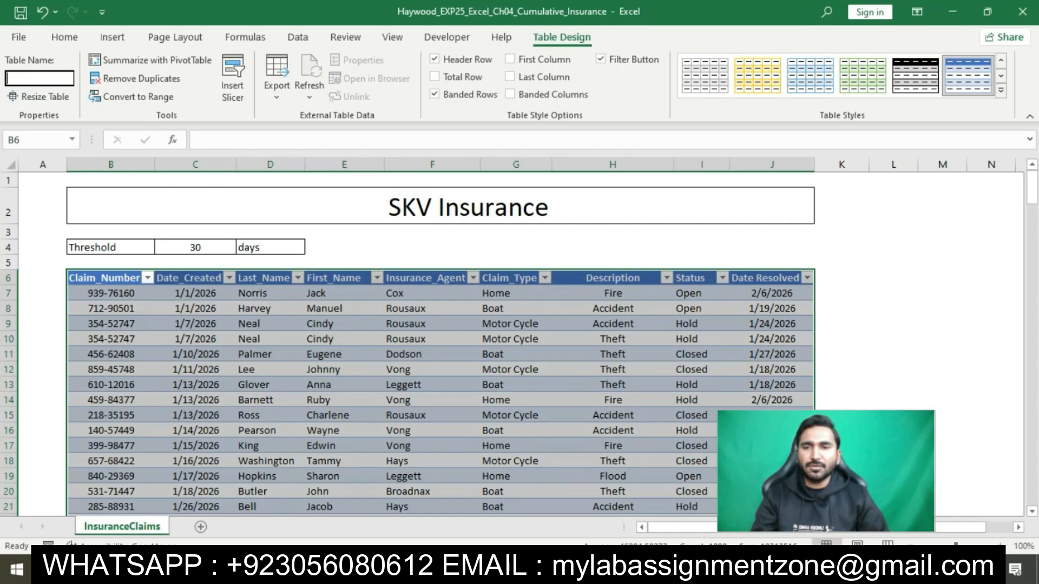
{"action": "type", "text": "InsuranceClaim"}
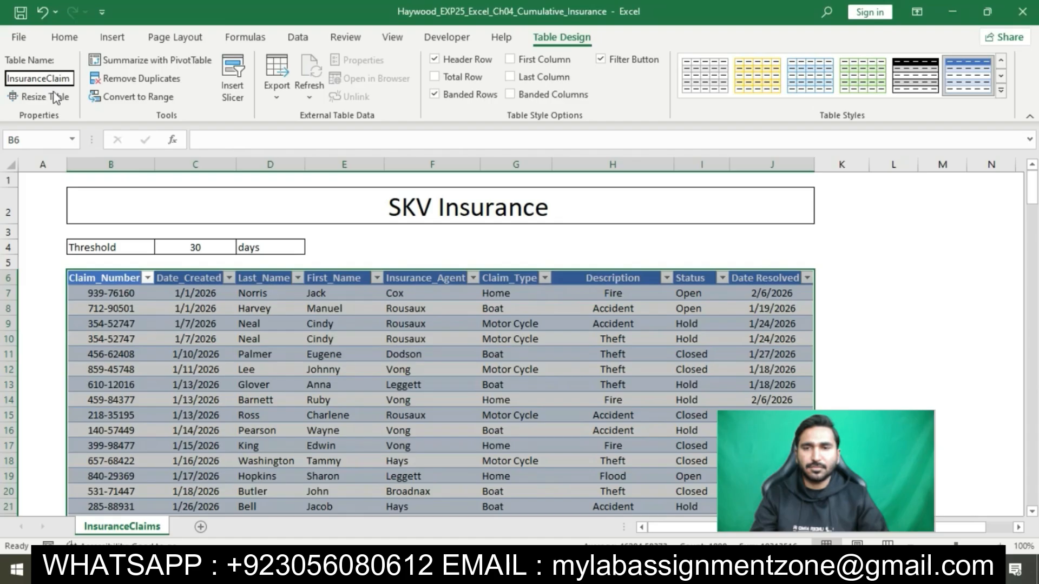
Check the required table name in the Word instructions and correct the Excel table's name to InsuranceClaims
{"action": "left_click", "coordinate": [552, 569]}
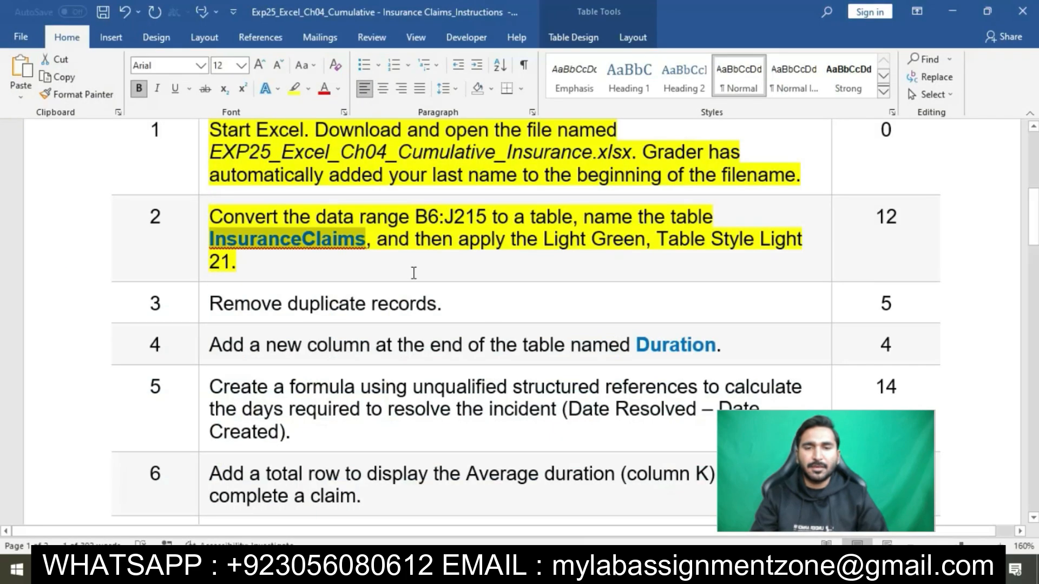
{"action": "left_click", "coordinate": [533, 569]}
{"action": "key", "text": "ctrl+a"}
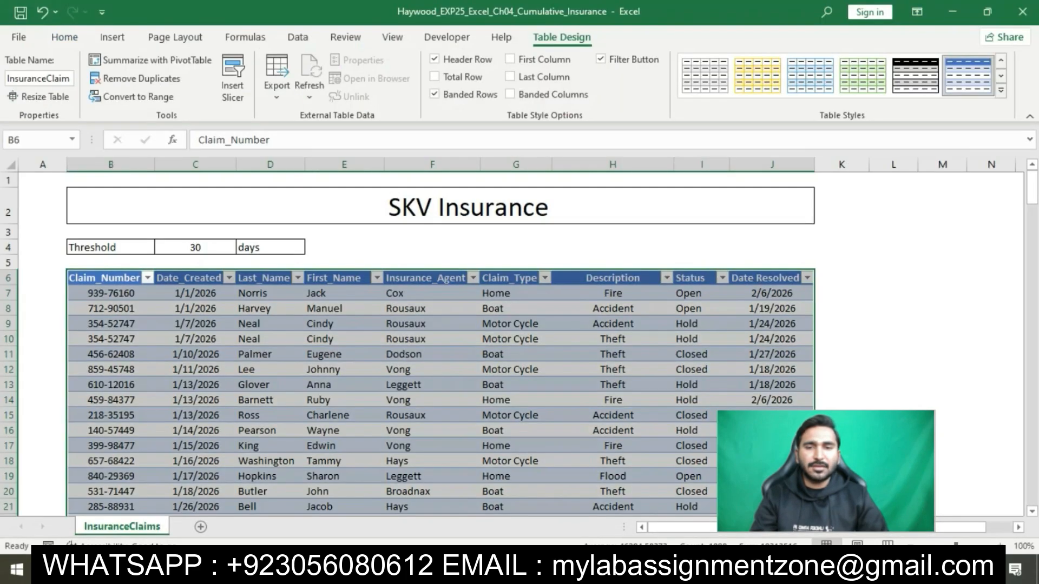
{"action": "left_click", "coordinate": [72, 80]}
{"action": "left_click", "coordinate": [70, 79]}
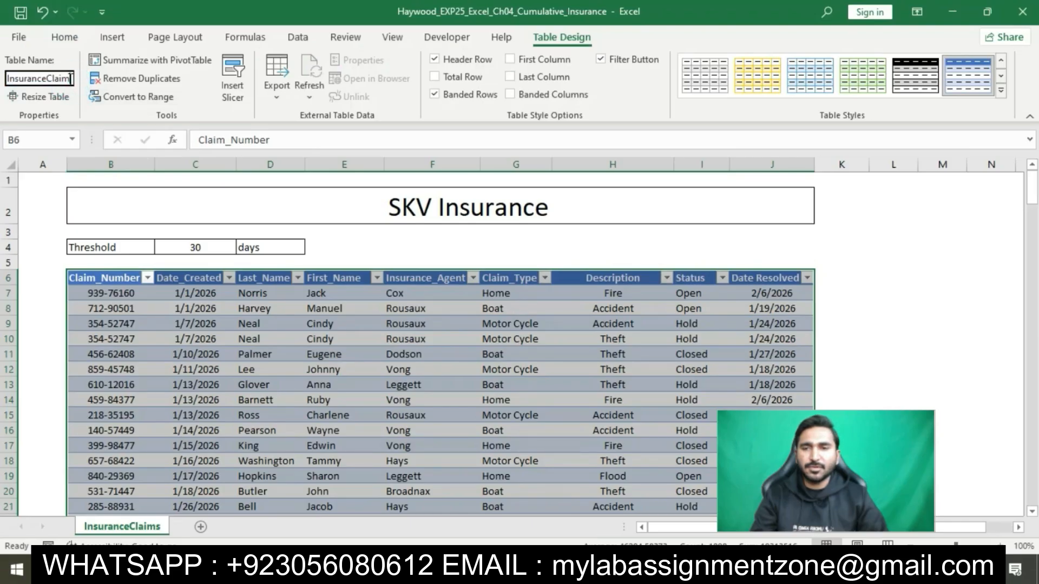
{"action": "key", "text": "Return"}
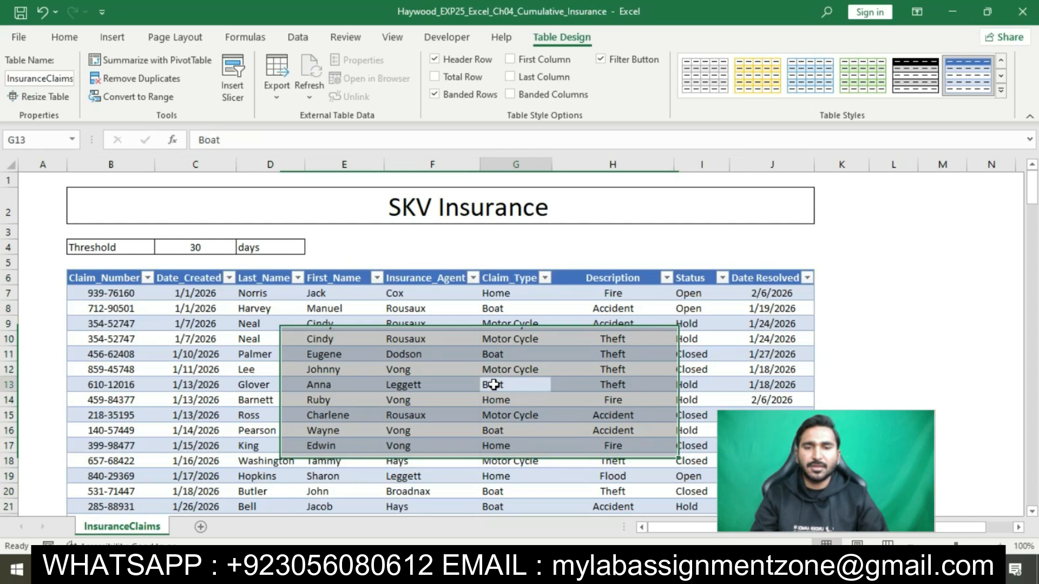
Check the required style in the Word instructions and apply Light Green, Table Style Light 21 to the Excel table
{"action": "left_click", "coordinate": [579, 570]}
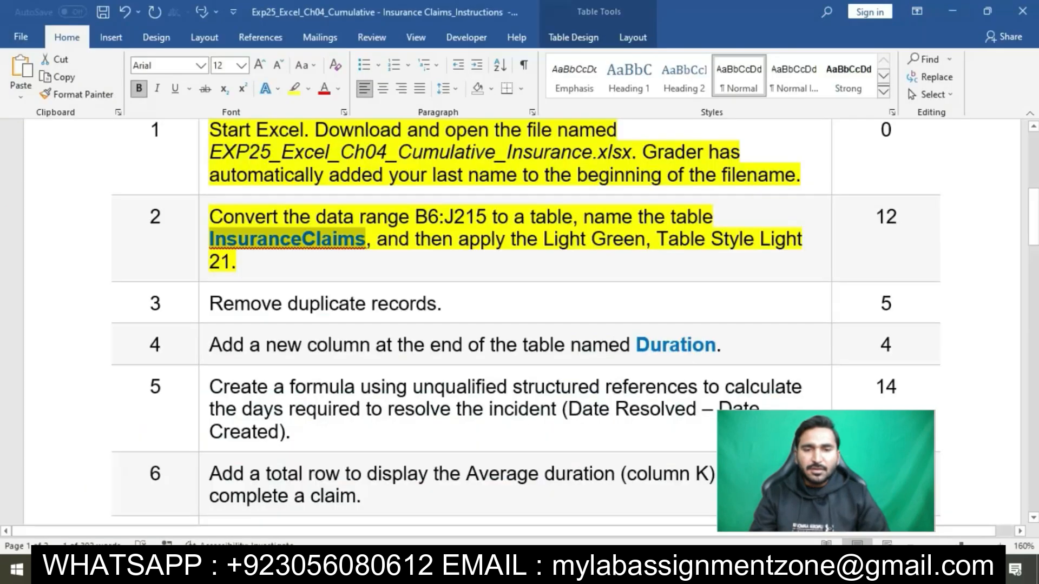
{"action": "left_click_drag", "start_coordinate": [387, 238], "coordinate": [805, 240]}
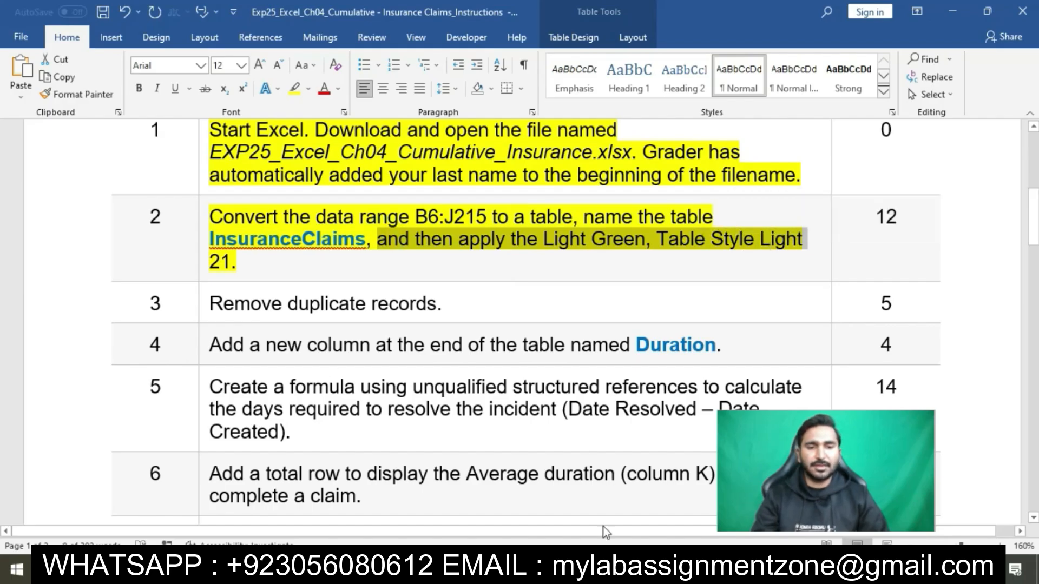
{"action": "left_click", "coordinate": [606, 569]}
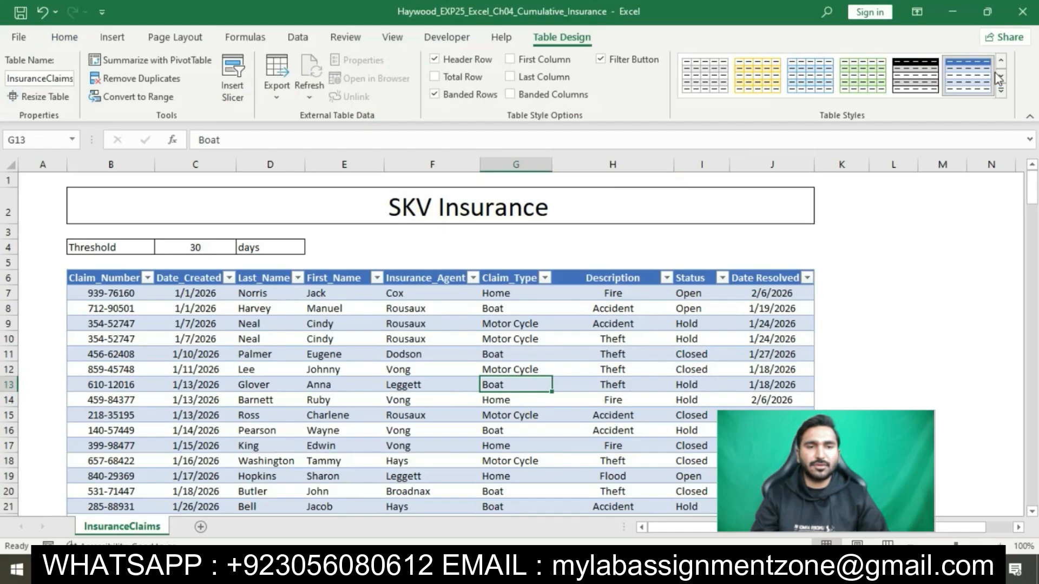
{"action": "left_click", "coordinate": [1001, 90]}
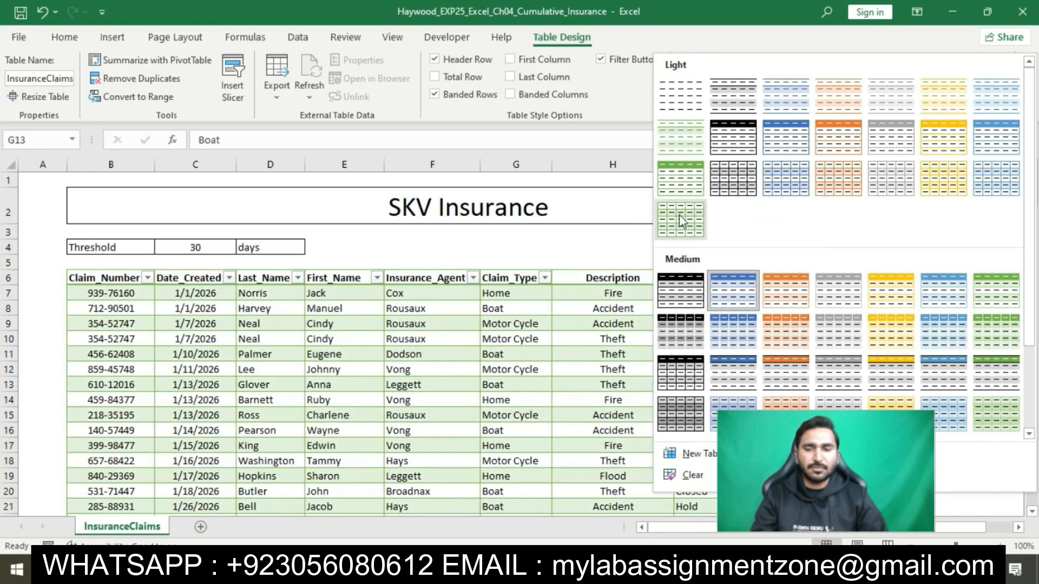
{"action": "left_click", "coordinate": [680, 221]}
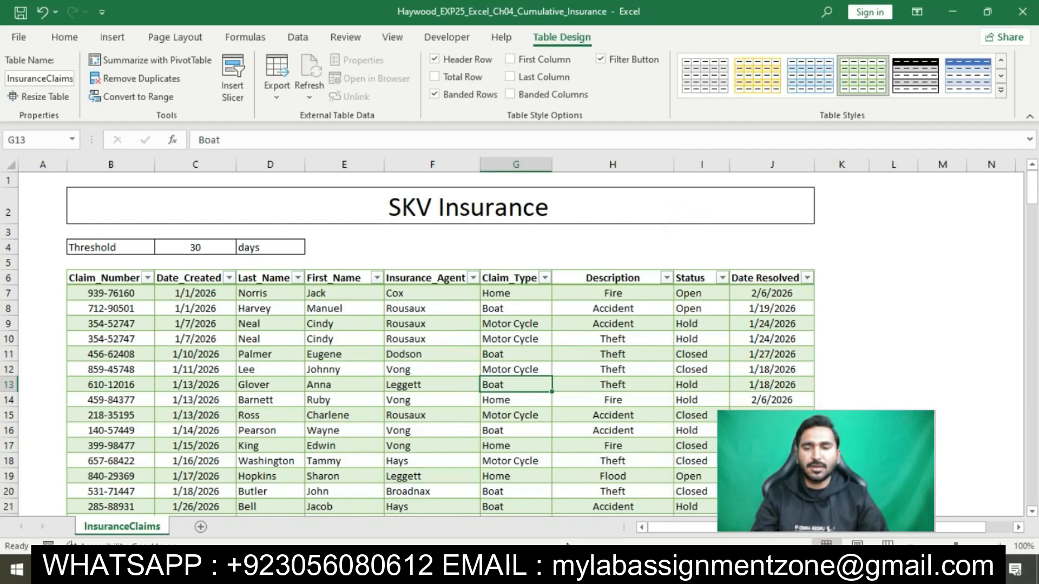
Return to the instructions document in Word and highlight the text of instruction 3 in yellow
{"action": "key", "text": "alt+Tab"}
{"action": "left_click", "coordinate": [526, 250]}
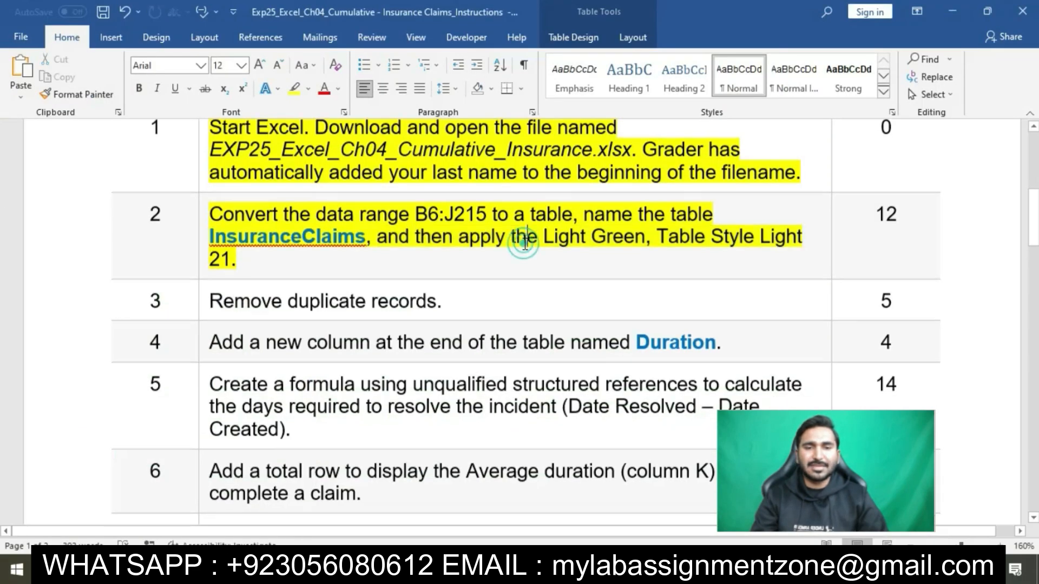
{"action": "scroll", "coordinate": [524, 238], "scroll_direction": "down", "scroll_amount": 3}
{"action": "left_click", "coordinate": [198, 204]}
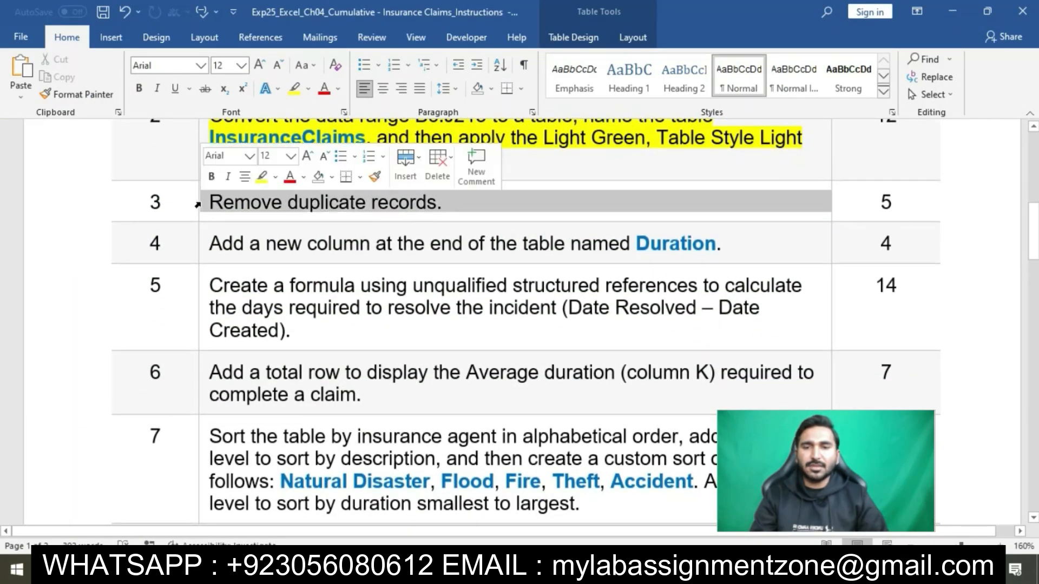
{"action": "left_click", "coordinate": [261, 184]}
{"action": "left_click", "coordinate": [287, 202]}
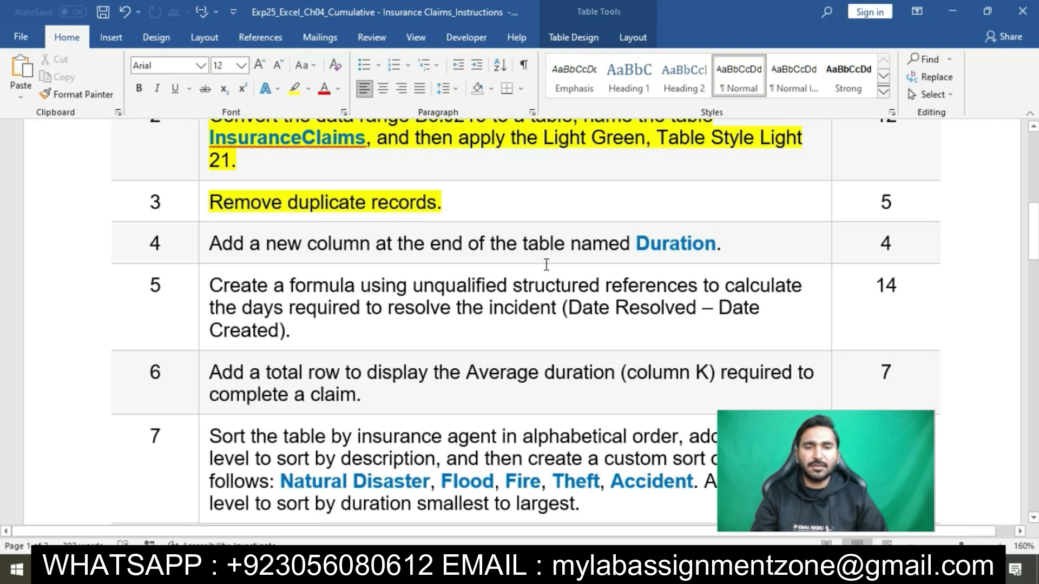
Switch to the Excel workbook and remove duplicate records from the claims table, comparing all columns
{"action": "key", "text": "alt+Tab"}
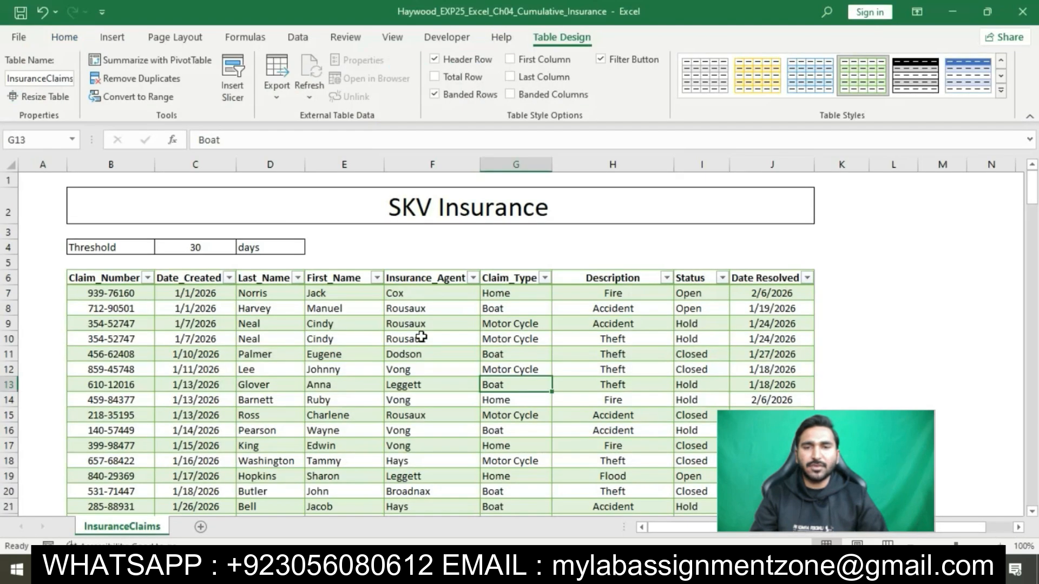
{"action": "left_click", "coordinate": [417, 338]}
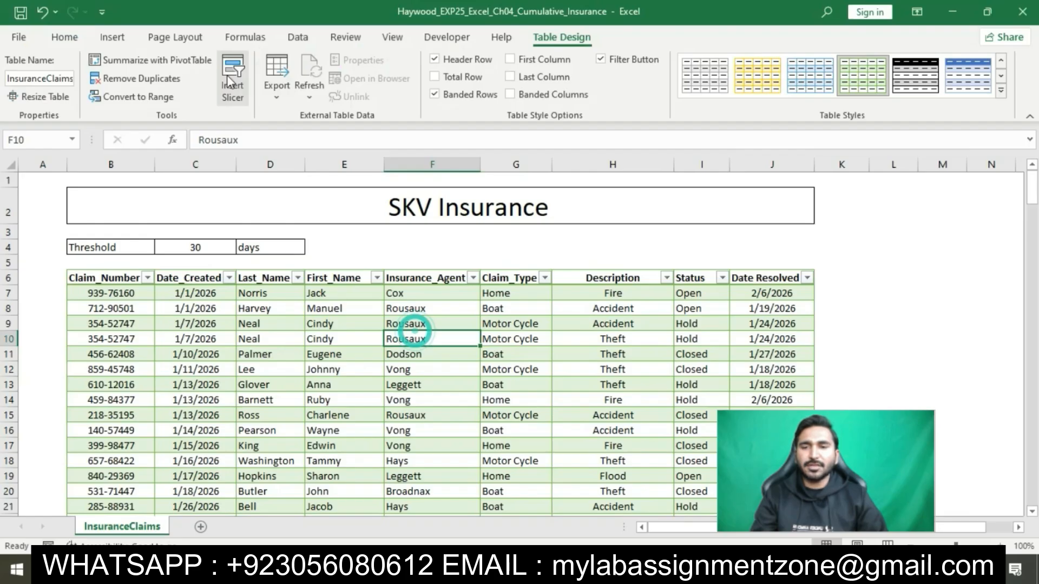
{"action": "left_click", "coordinate": [169, 79]}
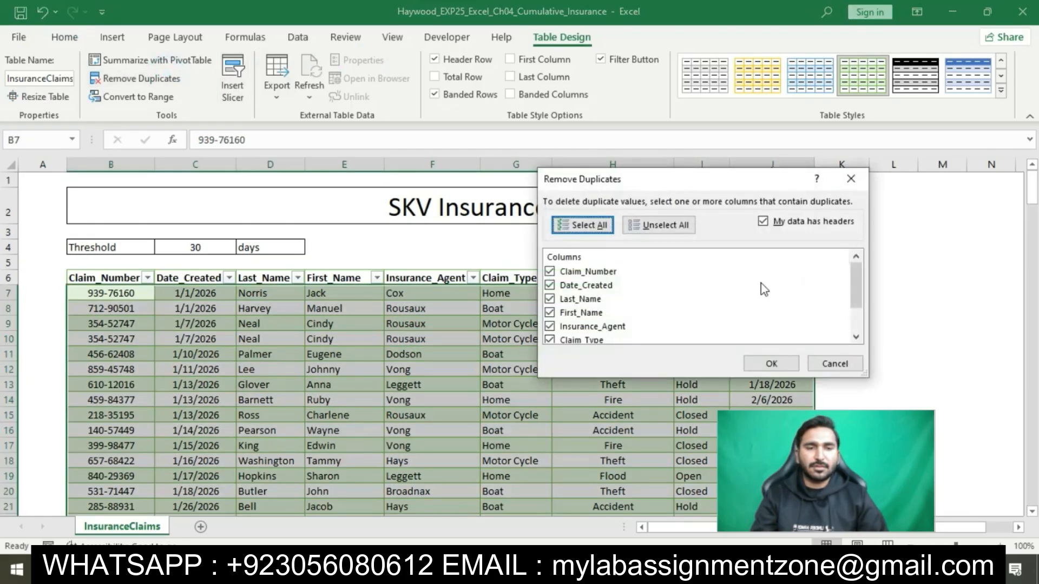
{"action": "left_click", "coordinate": [780, 362]}
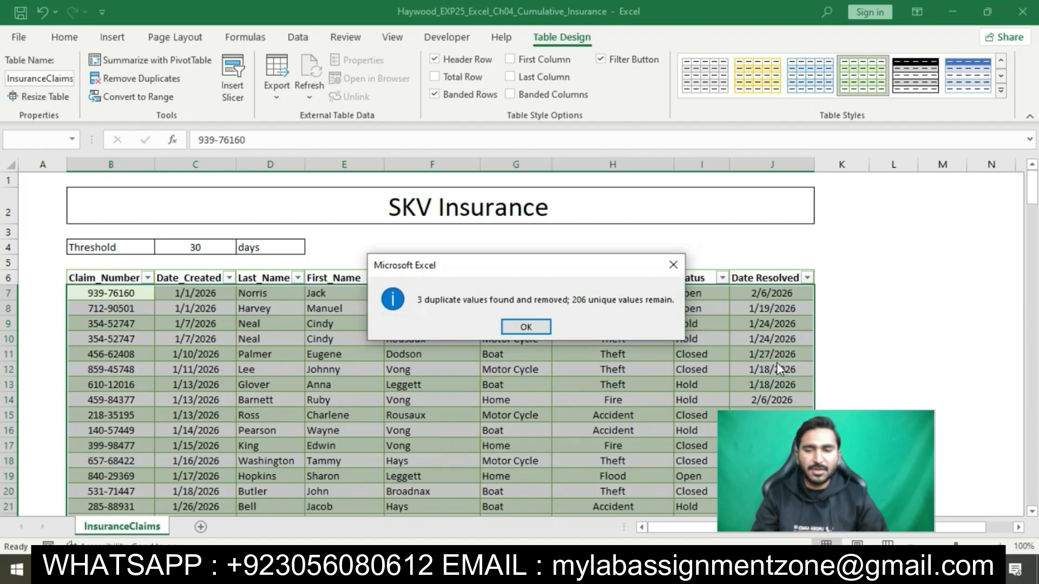
{"action": "left_click", "coordinate": [526, 327]}
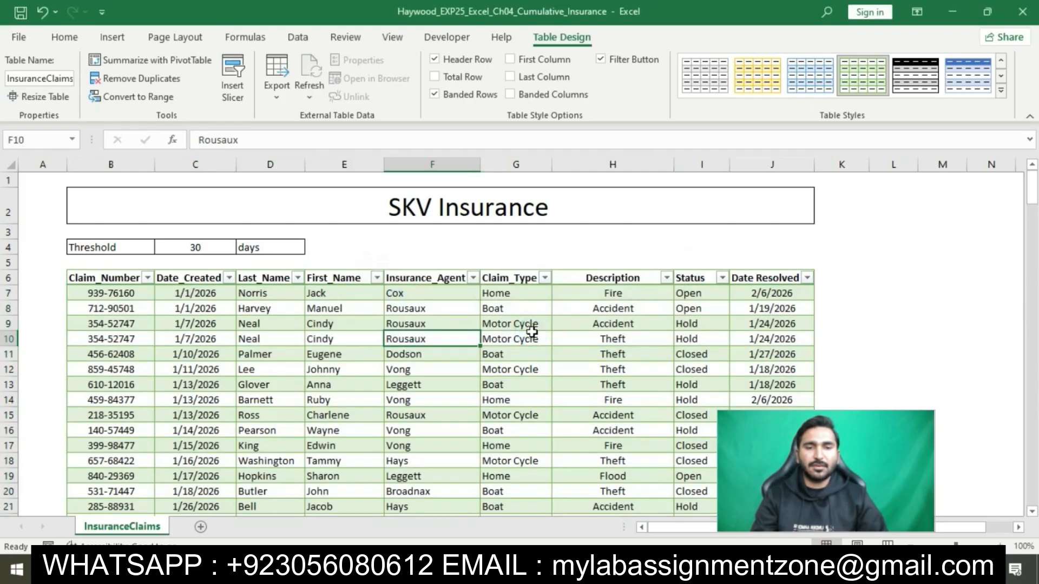
Go back to the Word instructions, highlight the text of instruction 4 in yellow and select its wording for reading
{"action": "left_click", "coordinate": [520, 570]}
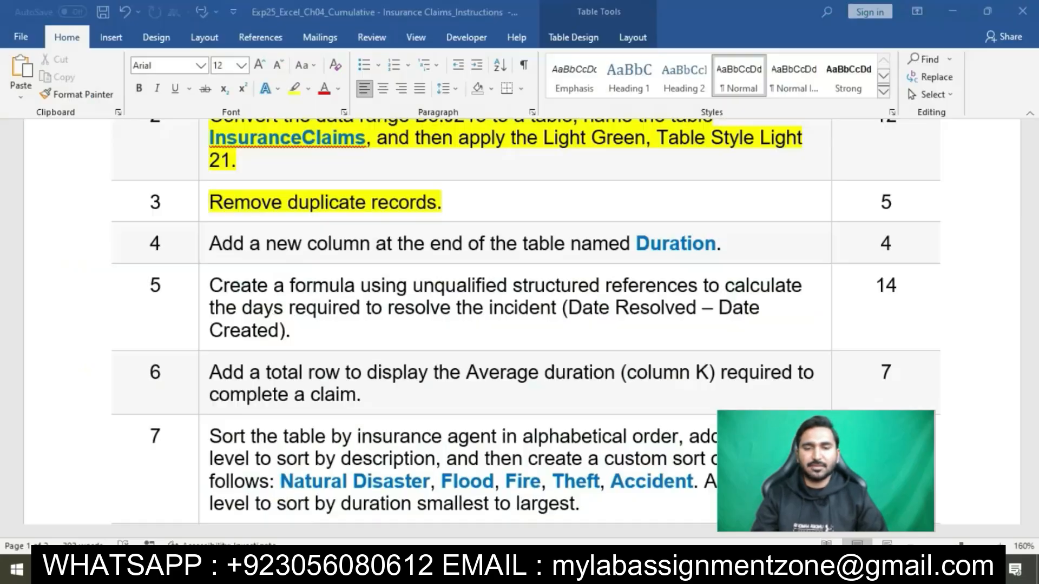
{"action": "scroll", "coordinate": [467, 246], "scroll_direction": "down", "scroll_amount": 2}
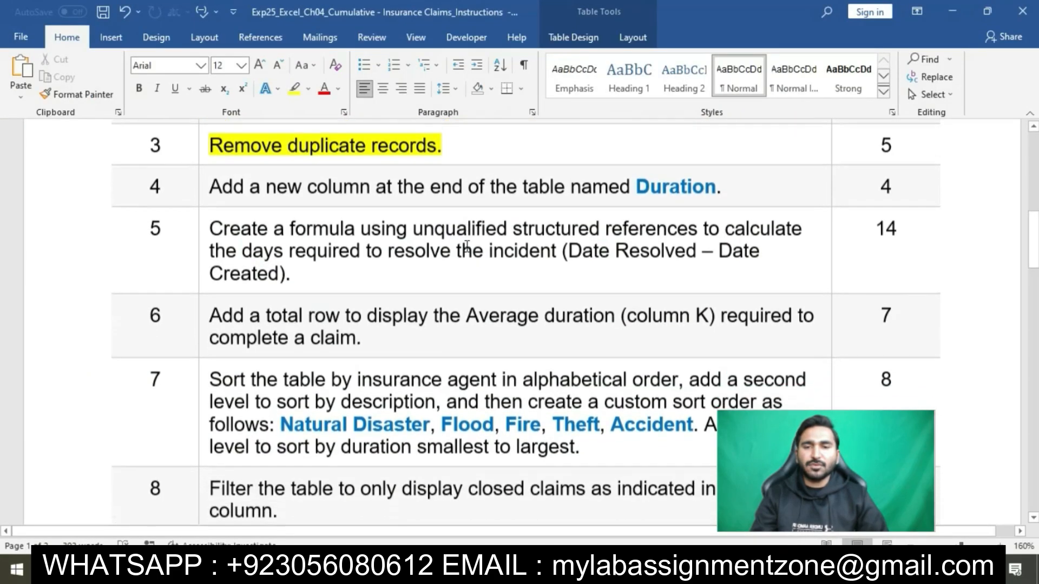
{"action": "left_click", "coordinate": [203, 170]}
{"action": "left_click", "coordinate": [264, 150]}
{"action": "left_click", "coordinate": [298, 166]}
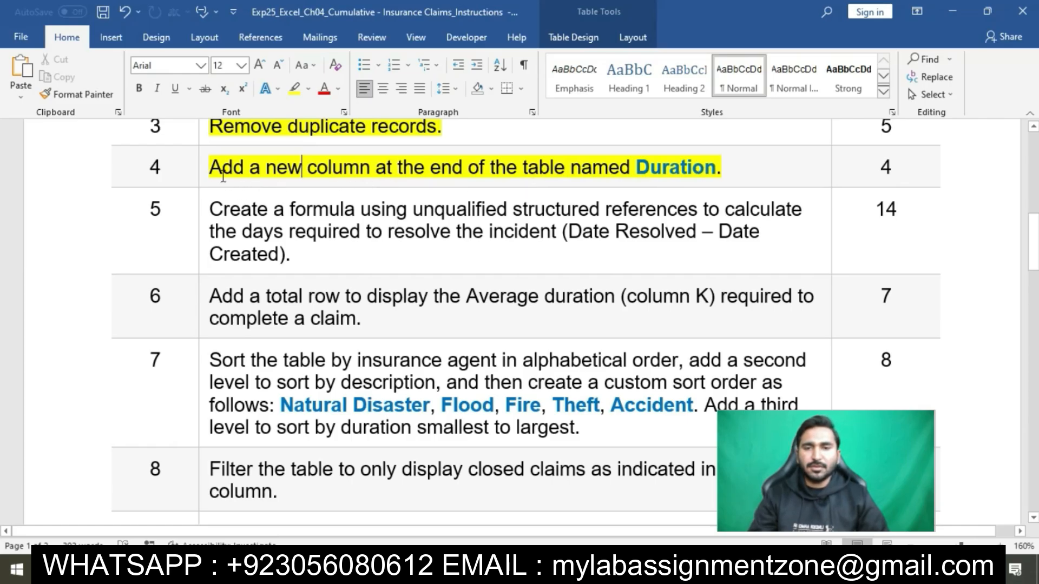
{"action": "left_click_drag", "start_coordinate": [217, 170], "coordinate": [689, 153]}
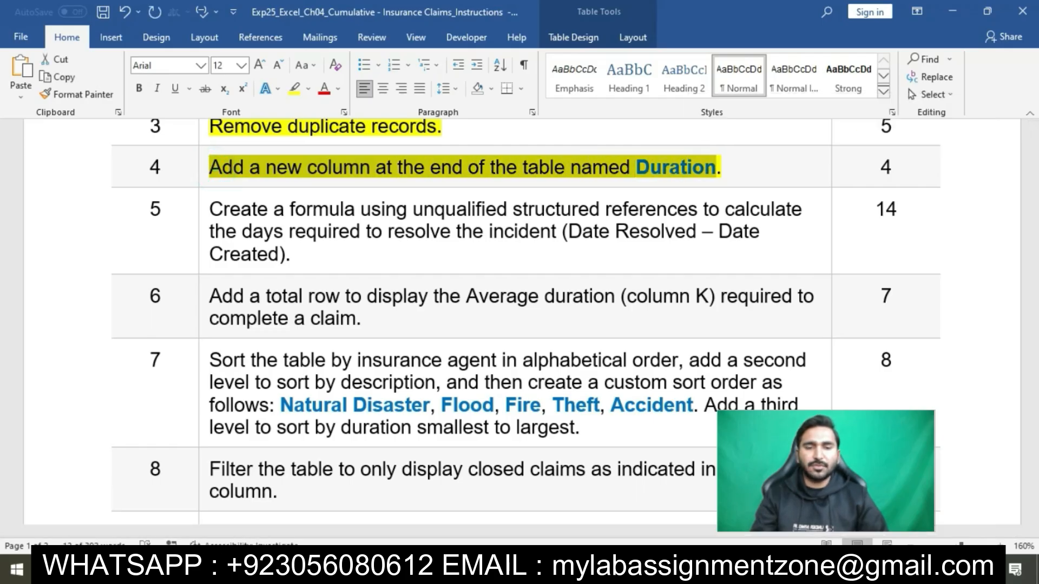
In Excel, add a new column named Duration at the end of the table by entering the heading in K6
{"action": "left_click", "coordinate": [533, 570]}
{"action": "left_click", "coordinate": [829, 280]}
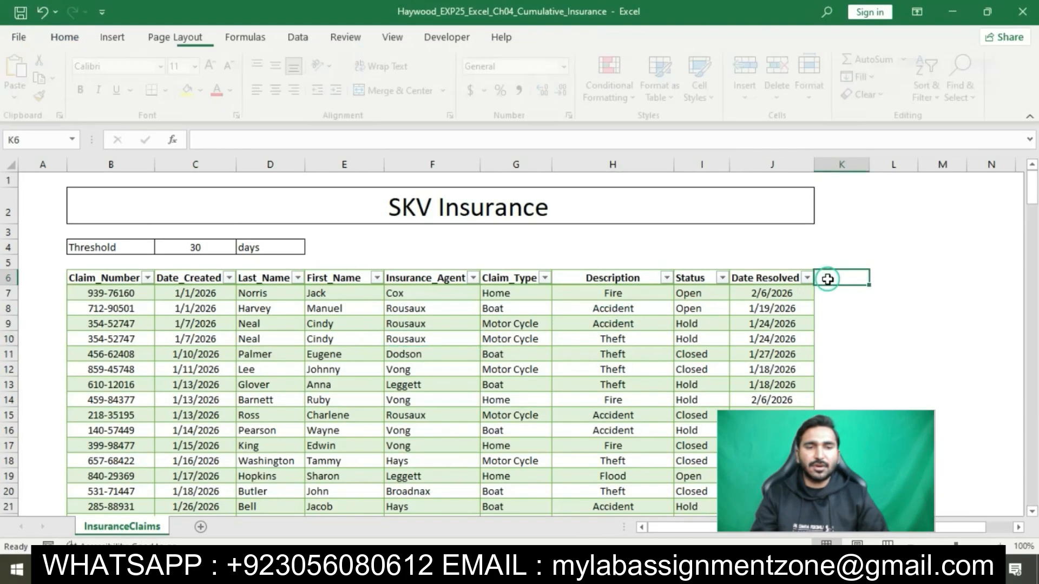
{"action": "type", "text": "Duration"}
{"action": "key", "text": "Return"}
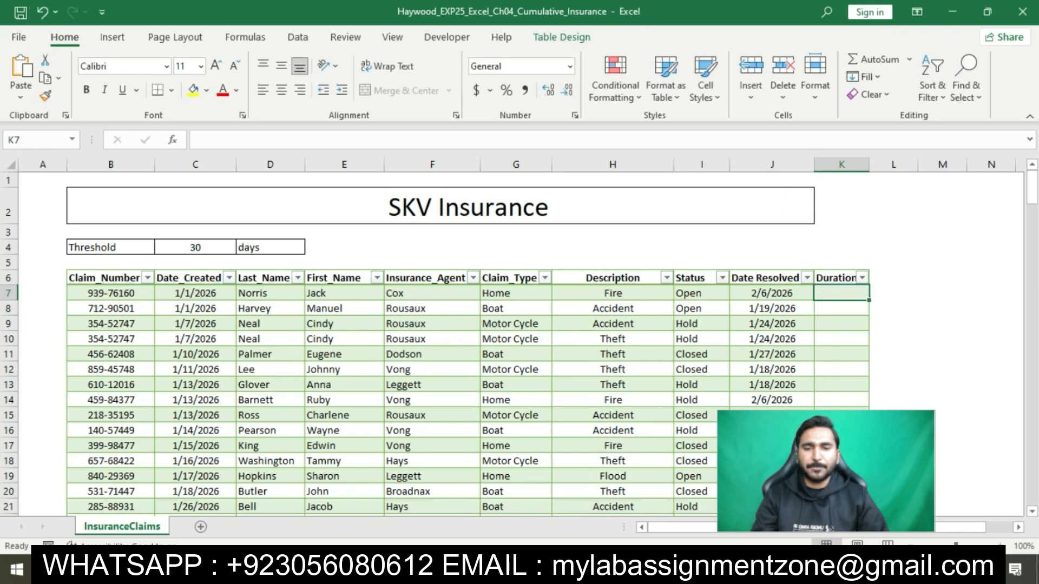
Return to the Word instructions, highlight the full text of instruction 5 in yellow and select it for reading
{"action": "left_click", "coordinate": [528, 569]}
{"action": "left_click", "coordinate": [698, 181]}
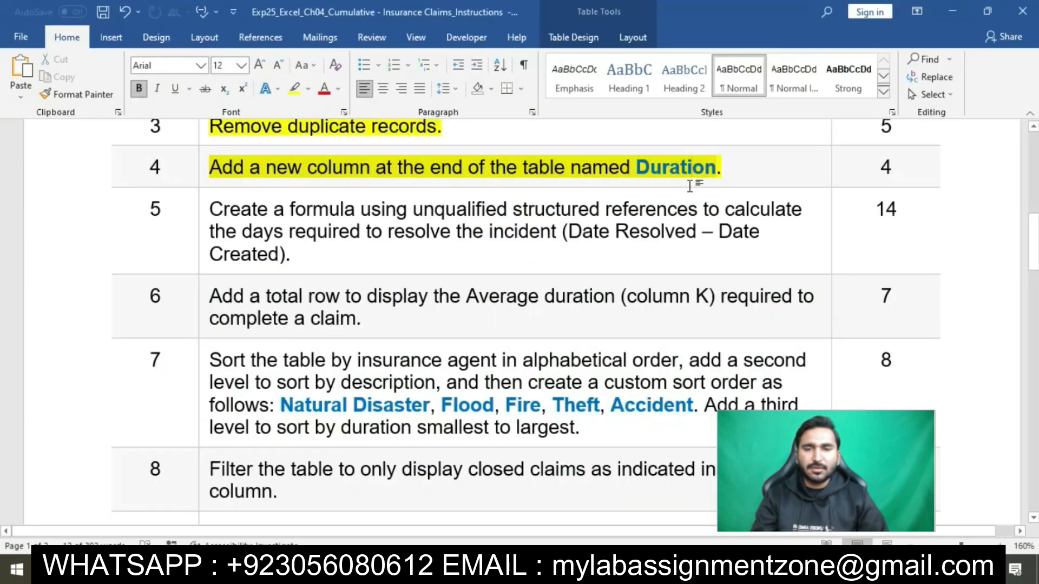
{"action": "scroll", "coordinate": [596, 238], "scroll_direction": "down", "scroll_amount": 2}
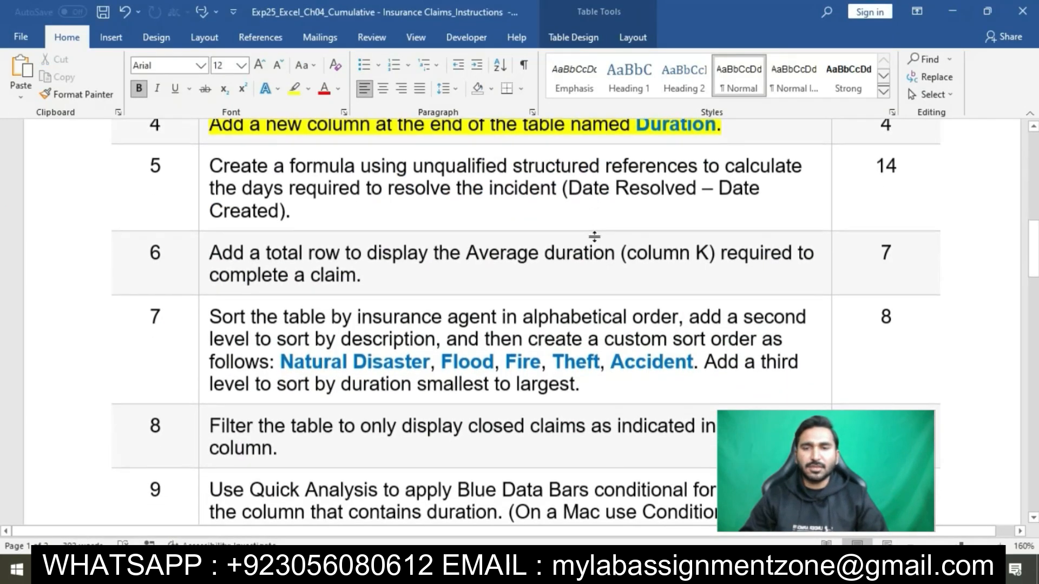
{"action": "left_click", "coordinate": [205, 169]}
{"action": "left_click", "coordinate": [269, 141]}
{"action": "left_click", "coordinate": [296, 179]}
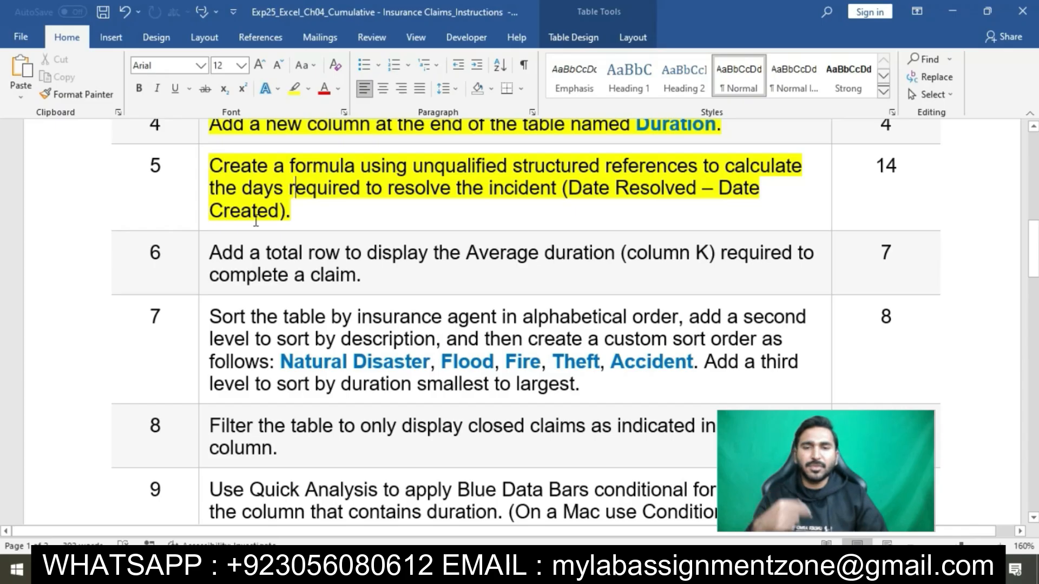
{"action": "left_click_drag", "start_coordinate": [215, 168], "coordinate": [292, 212]}
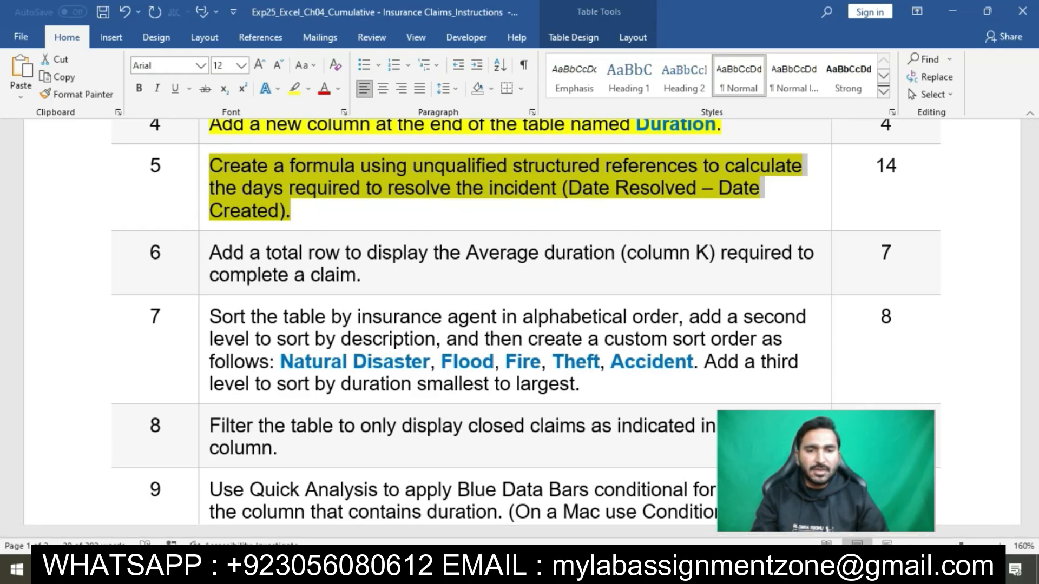
In Excel, fill the Duration column from K7 with the formula =[@[Date Resolved]]-[@[Date_Created]]
{"action": "key", "text": "alt+Tab"}
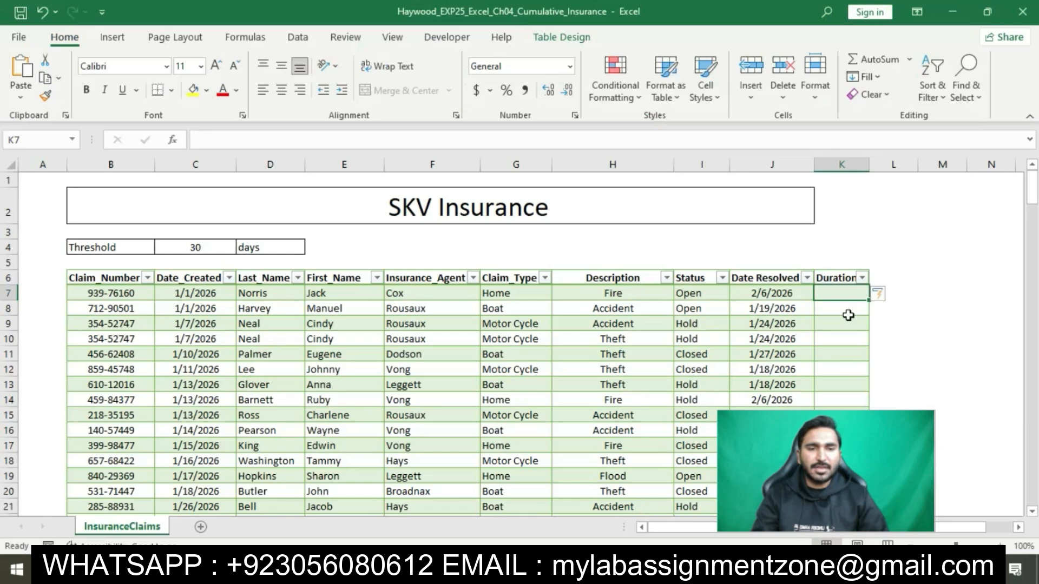
{"action": "type", "text": "="}
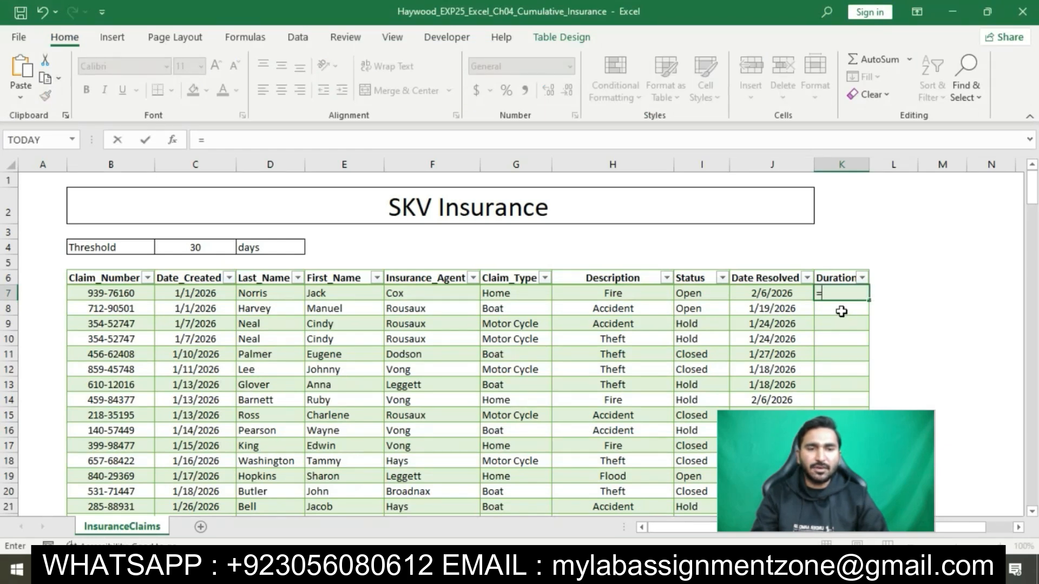
{"action": "left_click", "coordinate": [774, 306]}
{"action": "left_click", "coordinate": [766, 290]}
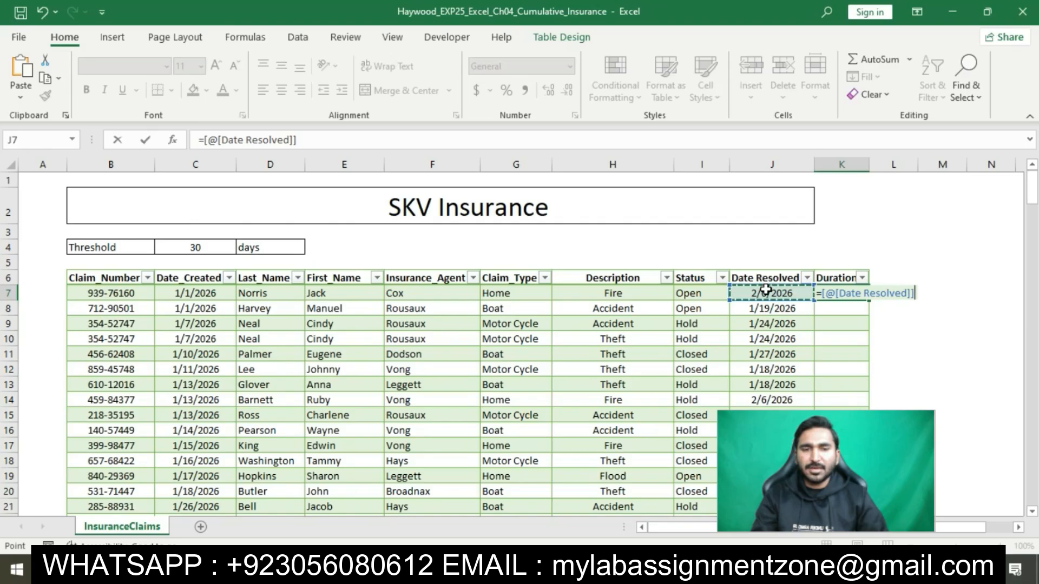
{"action": "type", "text": "-"}
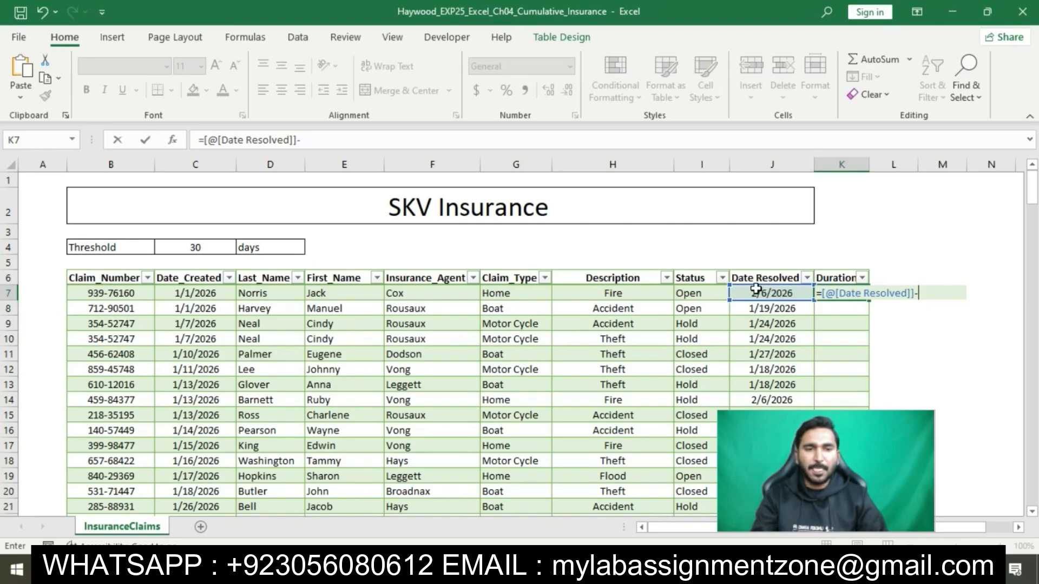
{"action": "left_click", "coordinate": [215, 292]}
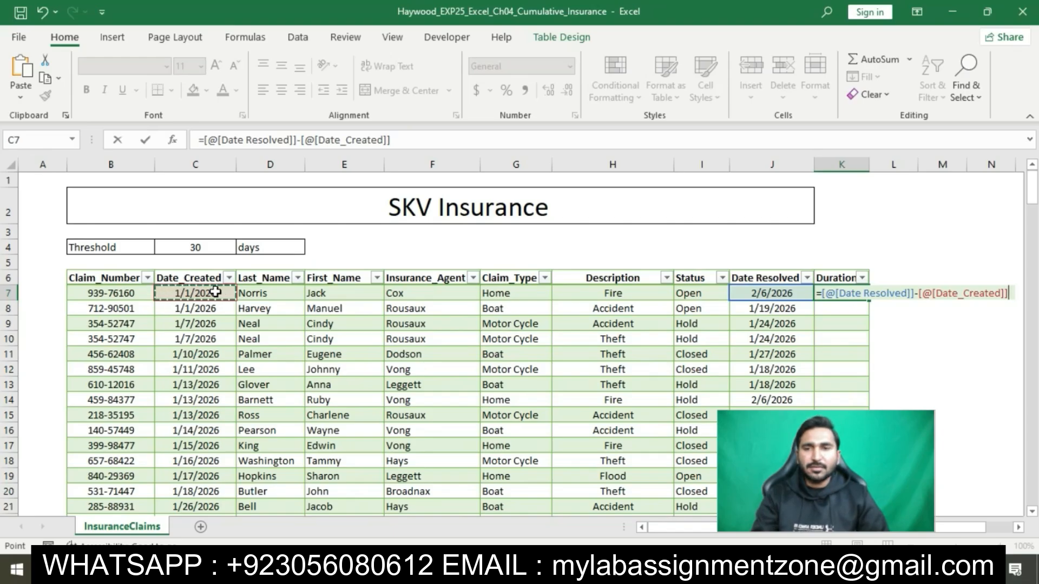
{"action": "key", "text": "Return"}
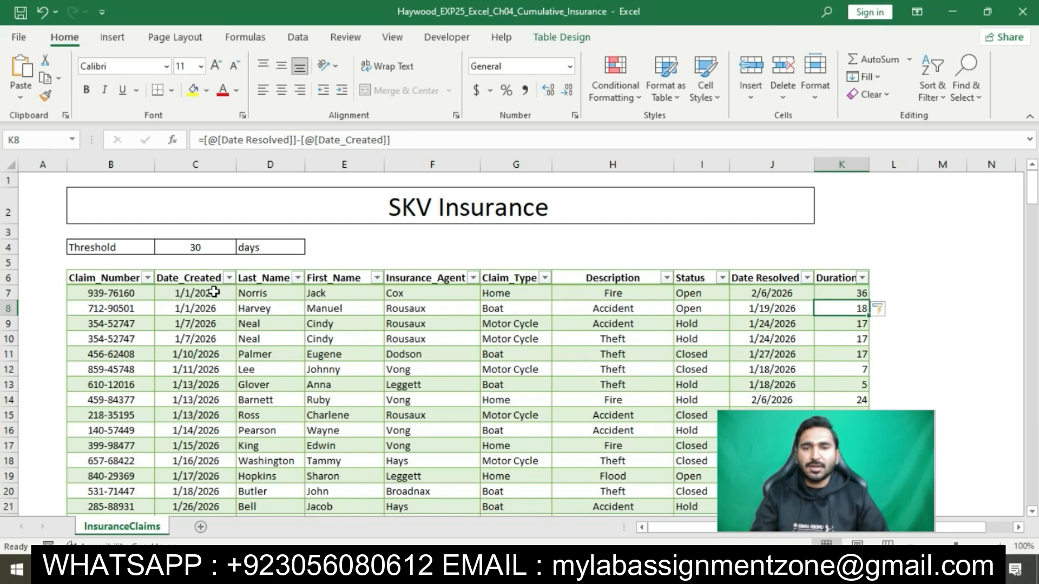
Return to the Word instructions, highlight instruction 6 in yellow and select its wording about the total row and Average duration
{"action": "key", "text": "alt+Tab"}
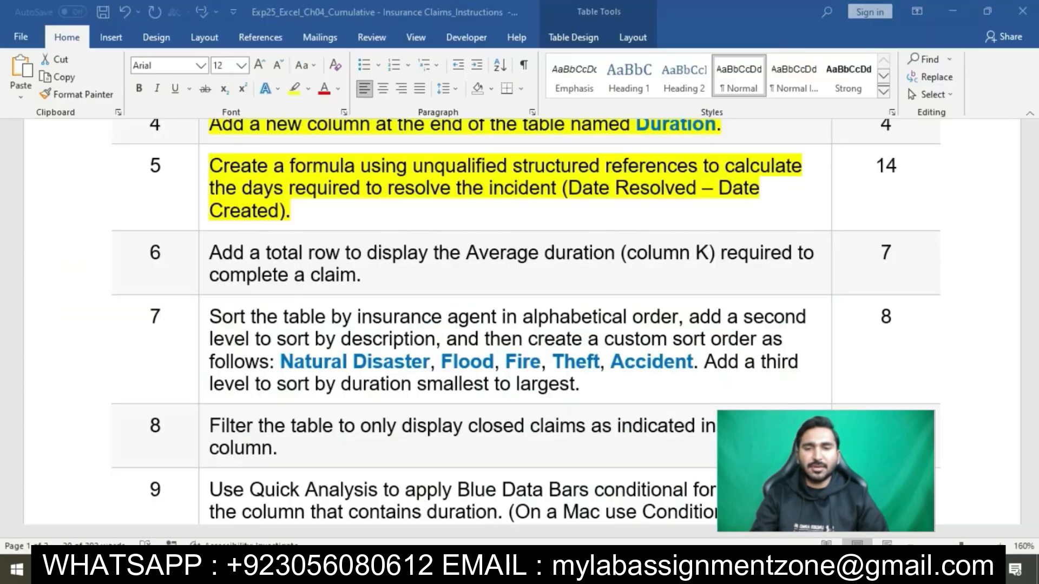
{"action": "left_click", "coordinate": [530, 221]}
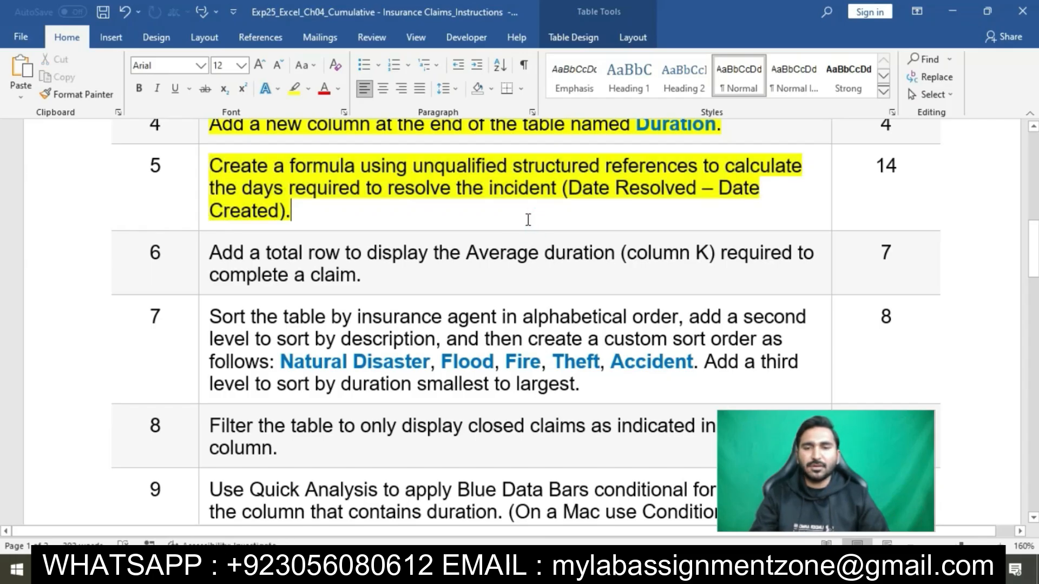
{"action": "scroll", "coordinate": [422, 231], "scroll_direction": "down", "scroll_amount": 3}
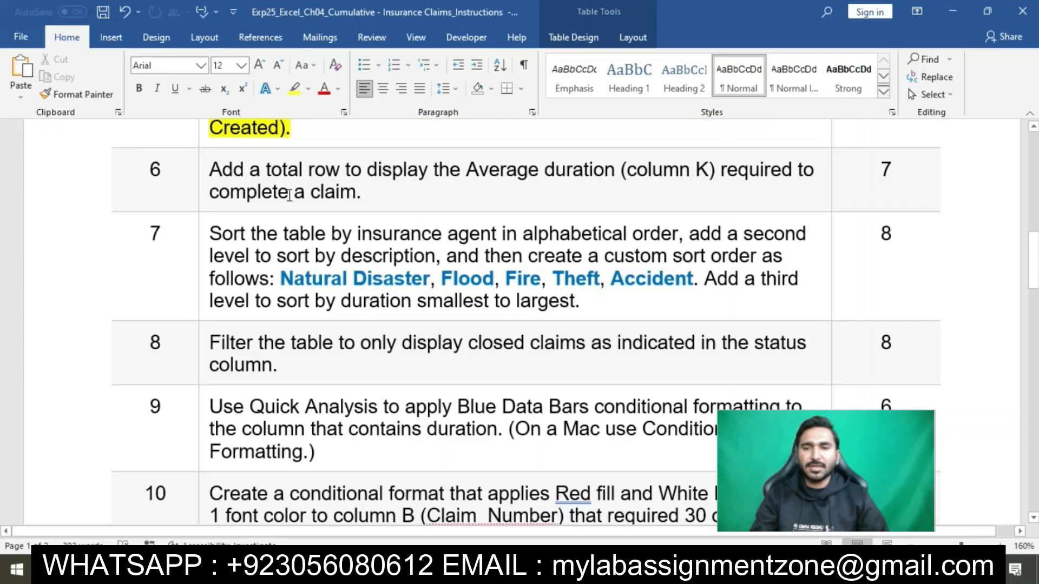
{"action": "left_click", "coordinate": [207, 170]}
{"action": "left_click", "coordinate": [271, 145]}
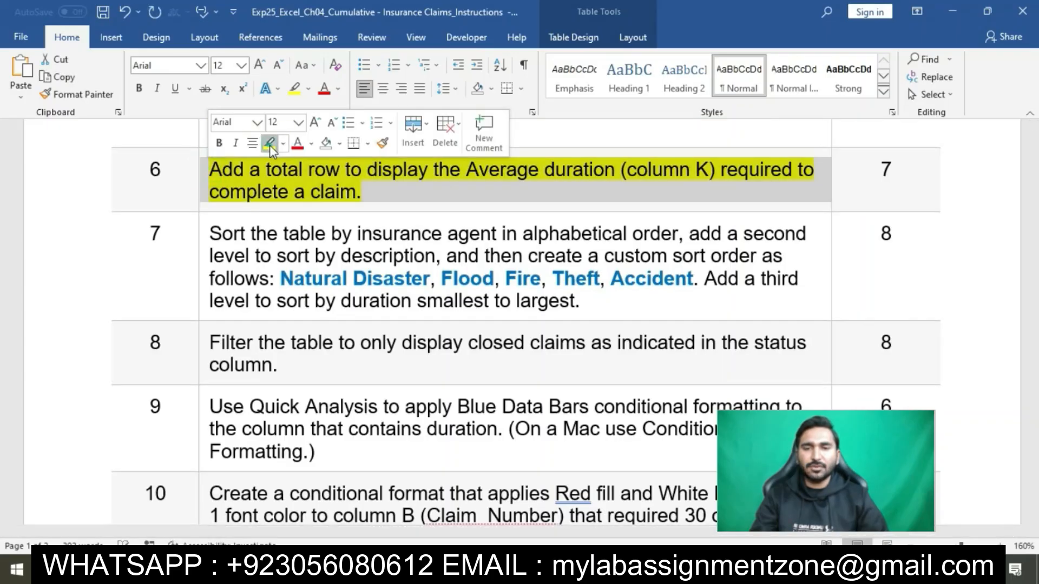
{"action": "left_click", "coordinate": [304, 191]}
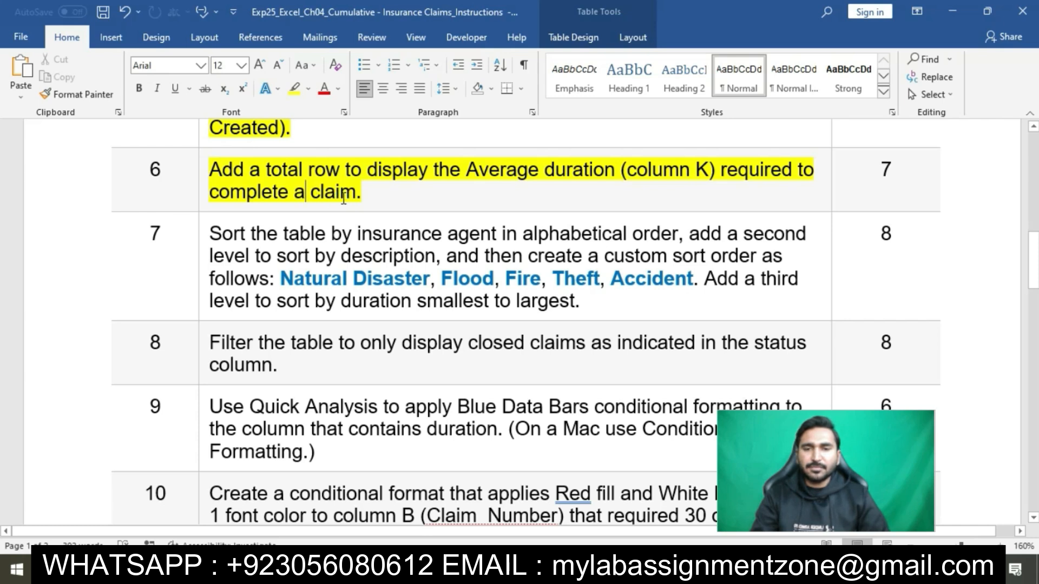
{"action": "left_click_drag", "start_coordinate": [211, 170], "coordinate": [620, 170]}
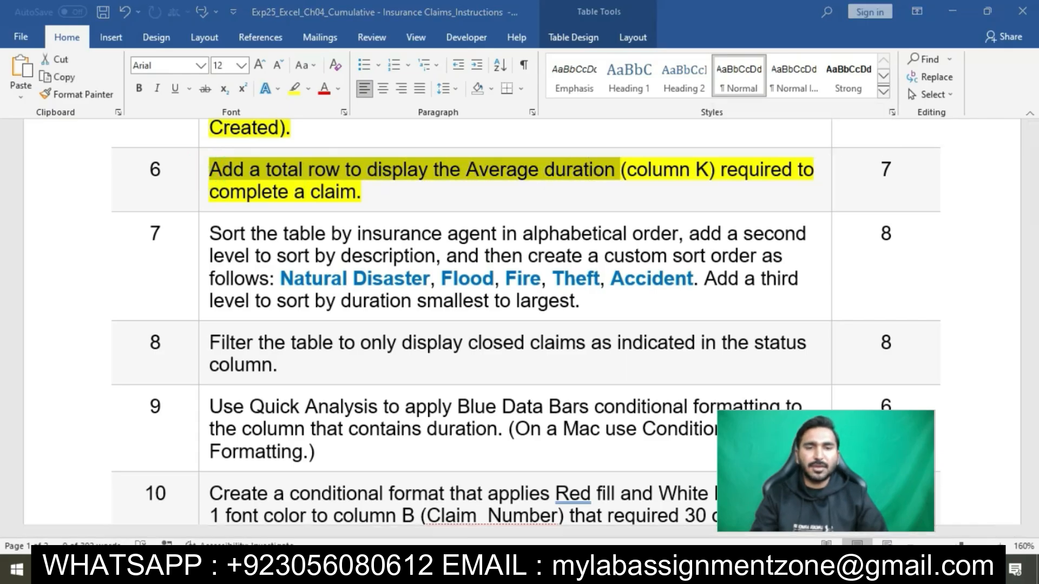
Switch to Excel and add a total row to the InsuranceClaims table
{"action": "key", "text": "alt+Tab"}
{"action": "left_click", "coordinate": [486, 388]}
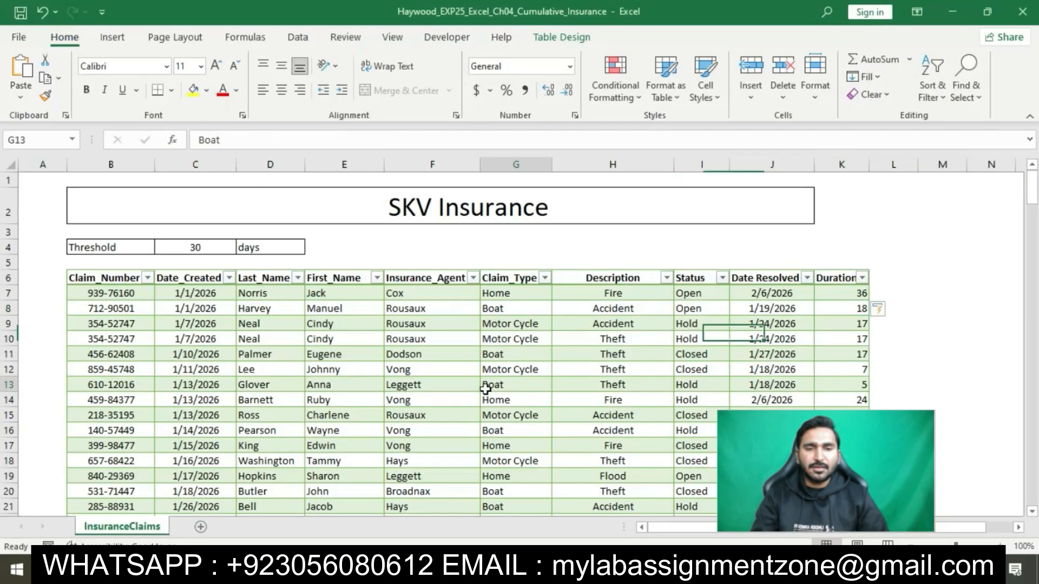
{"action": "left_click", "coordinate": [570, 32]}
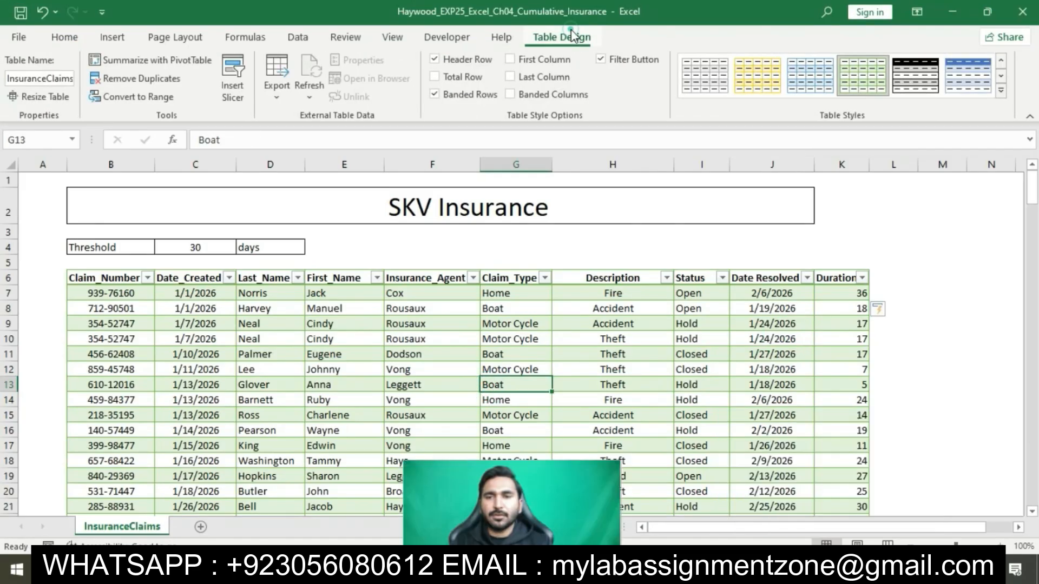
{"action": "left_click", "coordinate": [433, 77]}
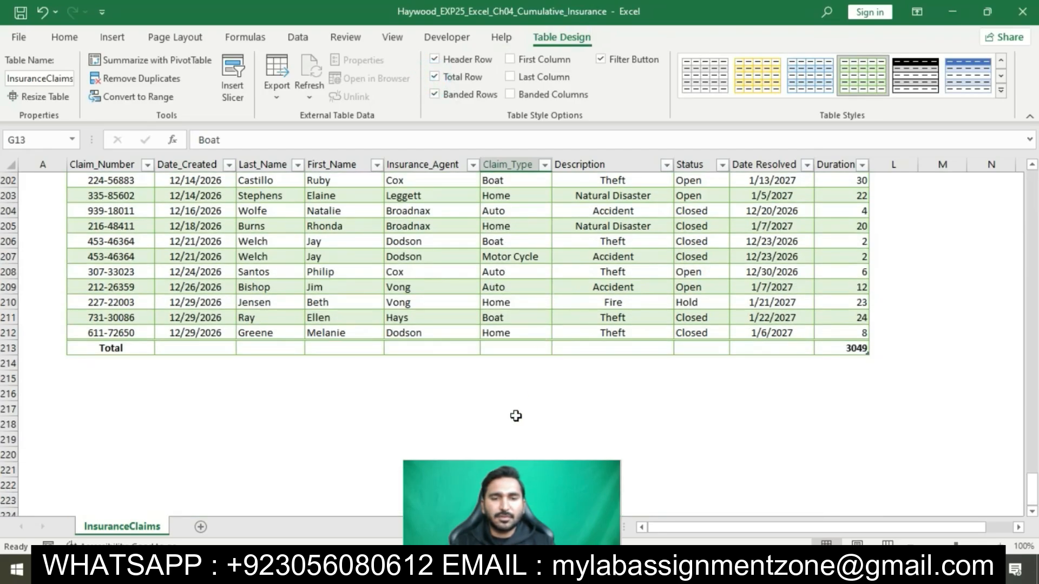
Recheck instruction 6 in Word, then in Excel set the Duration column's total in K213 to Average
{"action": "key", "text": "alt+Tab"}
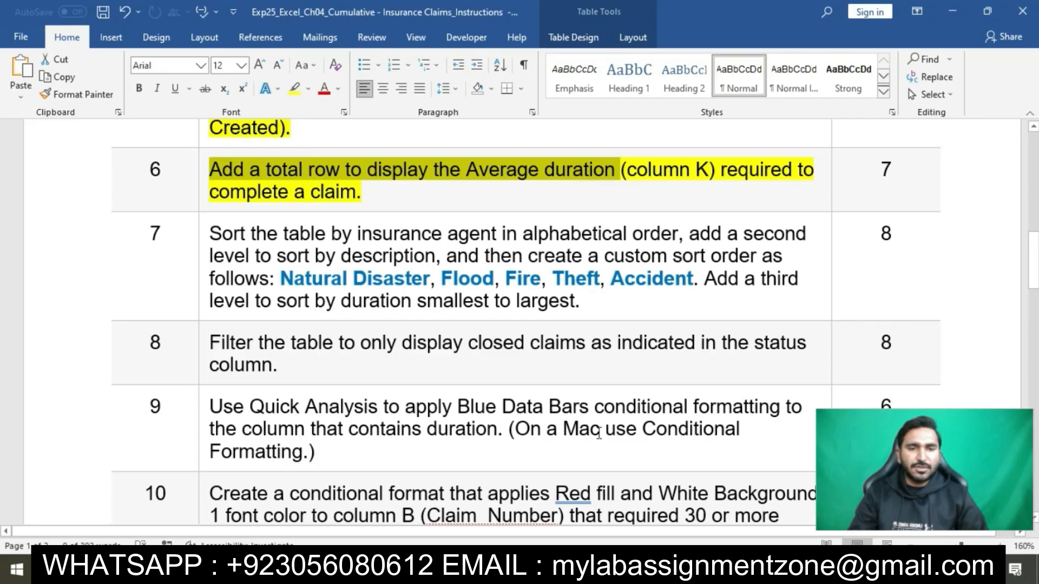
{"action": "left_click", "coordinate": [594, 569]}
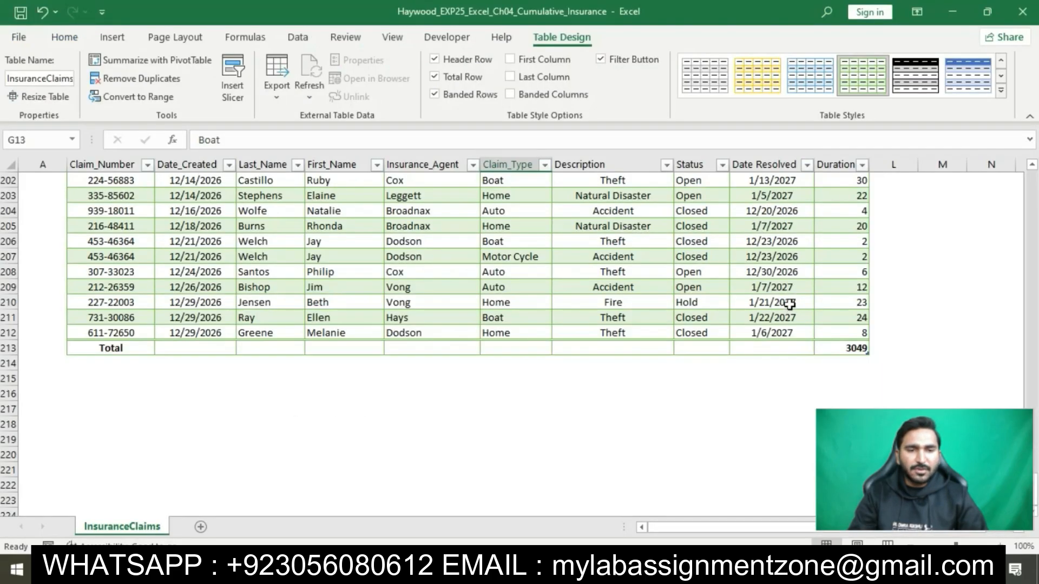
{"action": "scroll", "coordinate": [790, 302], "scroll_direction": "up", "scroll_amount": 20}
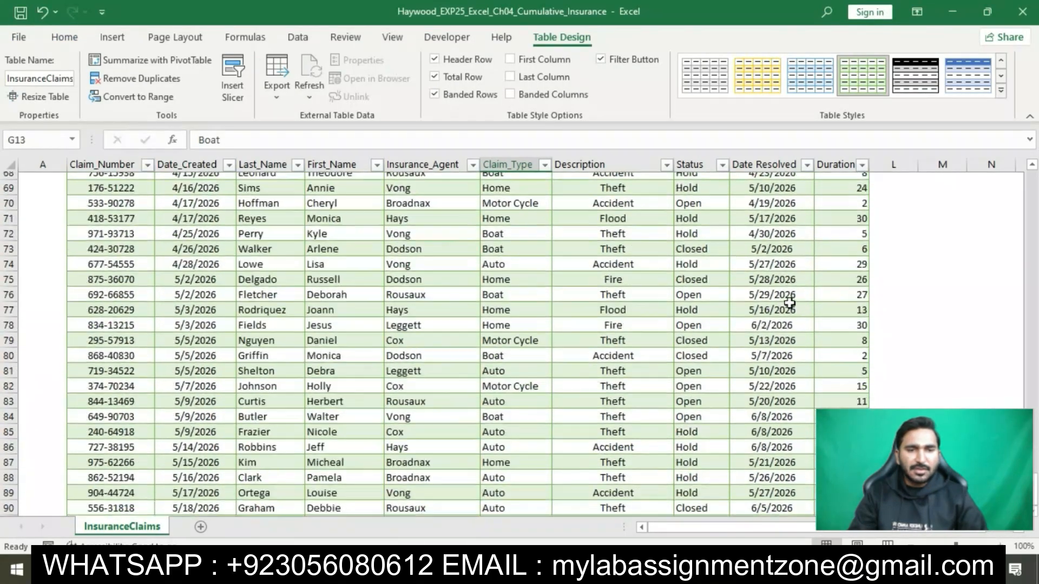
{"action": "scroll", "coordinate": [789, 303], "scroll_direction": "up", "scroll_amount": 13}
{"action": "scroll", "coordinate": [789, 302], "scroll_direction": "down", "scroll_amount": 18}
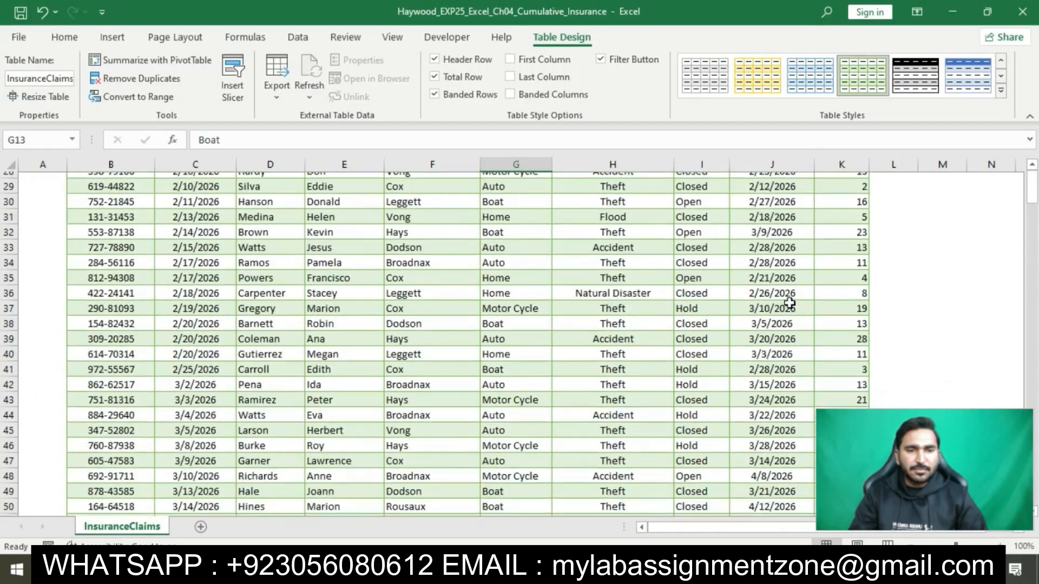
{"action": "scroll", "coordinate": [789, 302], "scroll_direction": "down", "scroll_amount": 20}
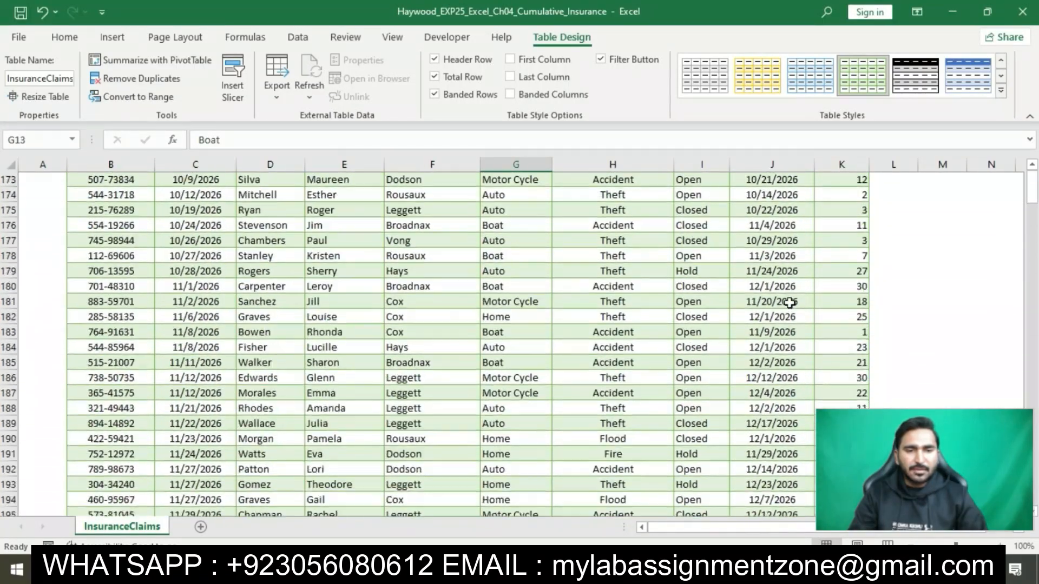
{"action": "scroll", "coordinate": [790, 303], "scroll_direction": "up", "scroll_amount": 6}
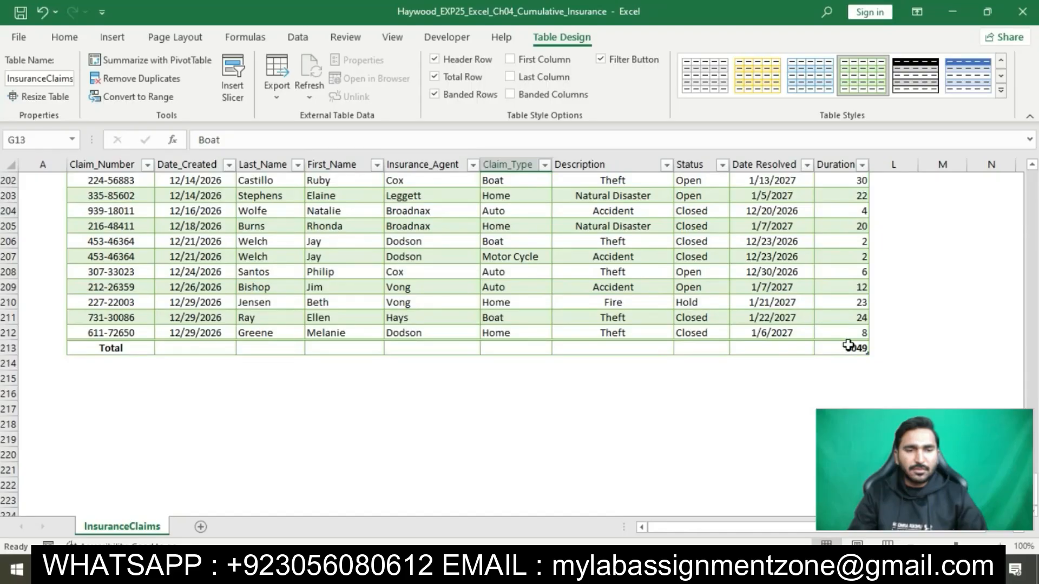
{"action": "left_click", "coordinate": [850, 346]}
{"action": "left_click", "coordinate": [876, 348]}
{"action": "left_click", "coordinate": [825, 371]}
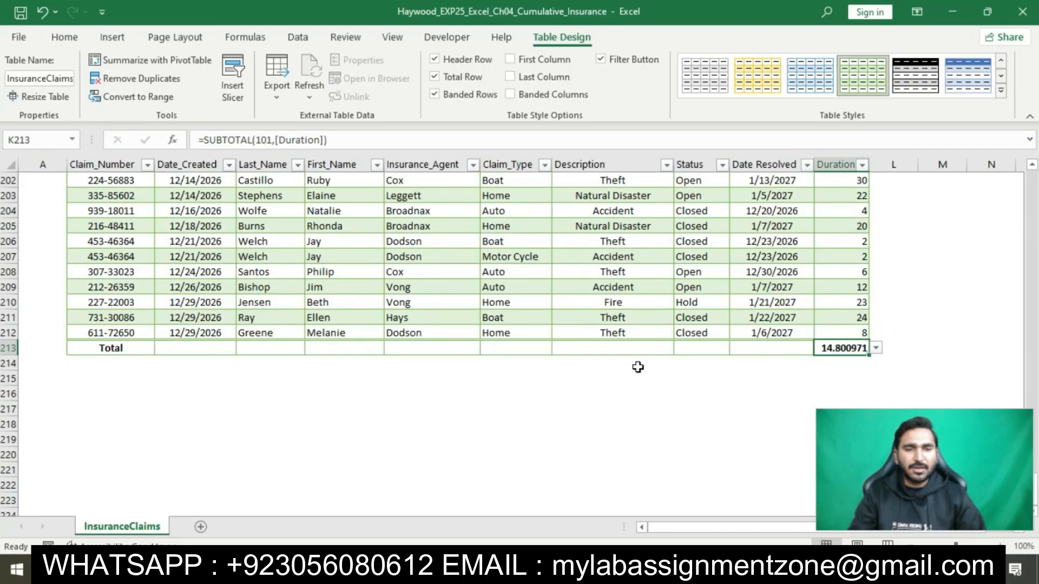
In the Word instructions, highlight instruction 7 in yellow and select its clause on sorting by insurance agent alphabetically
{"action": "left_click", "coordinate": [566, 570]}
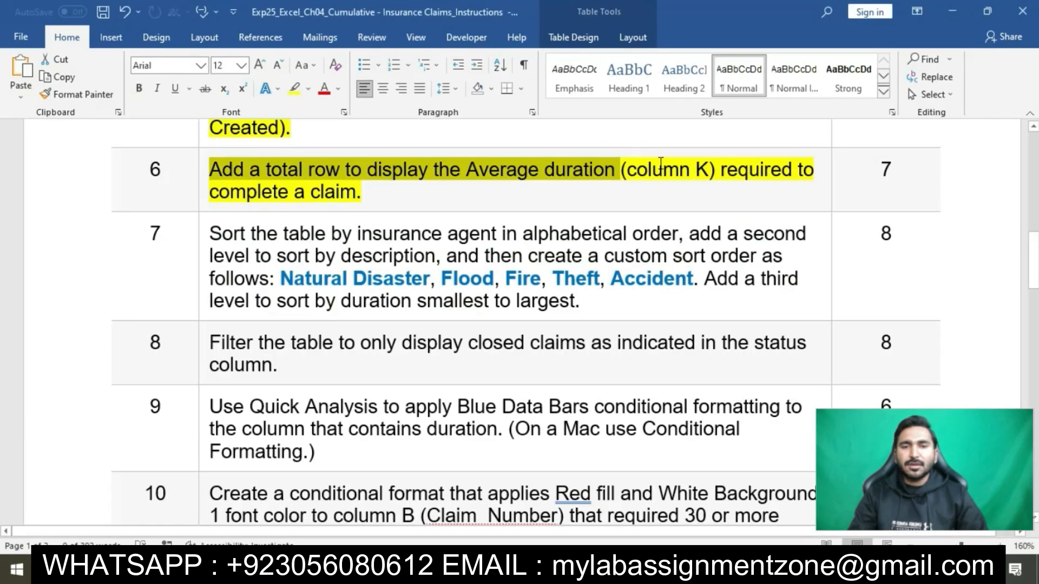
{"action": "left_click", "coordinate": [665, 169]}
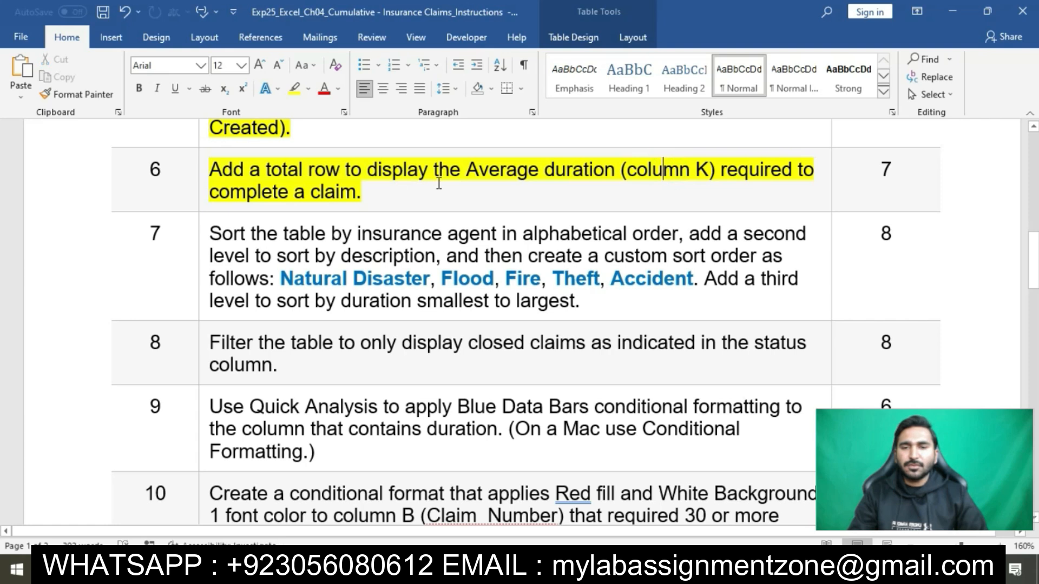
{"action": "scroll", "coordinate": [439, 184], "scroll_direction": "down", "scroll_amount": 2}
{"action": "left_click", "coordinate": [204, 180]}
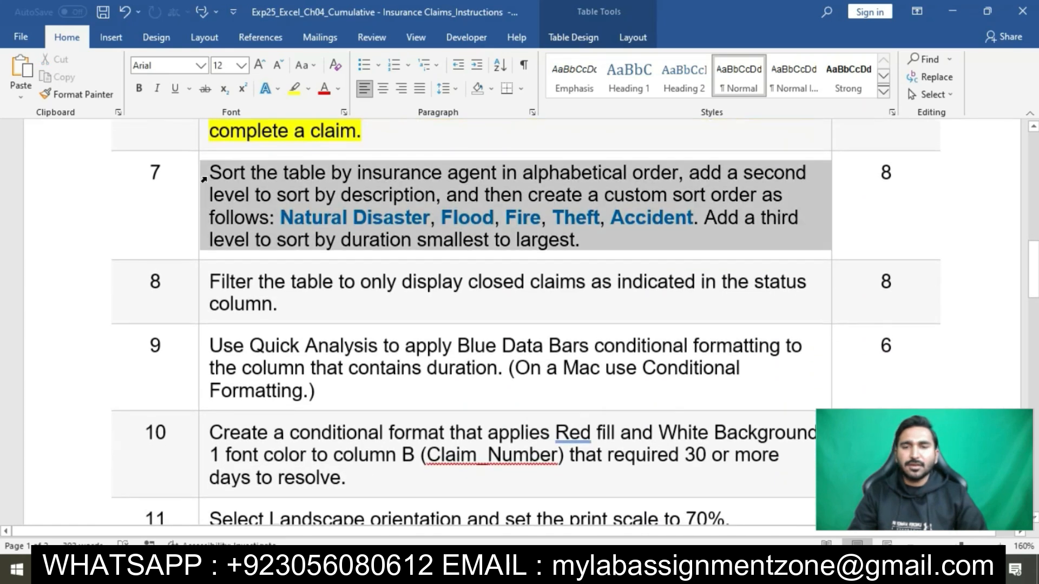
{"action": "left_click", "coordinate": [267, 151]}
{"action": "left_click", "coordinate": [324, 205]}
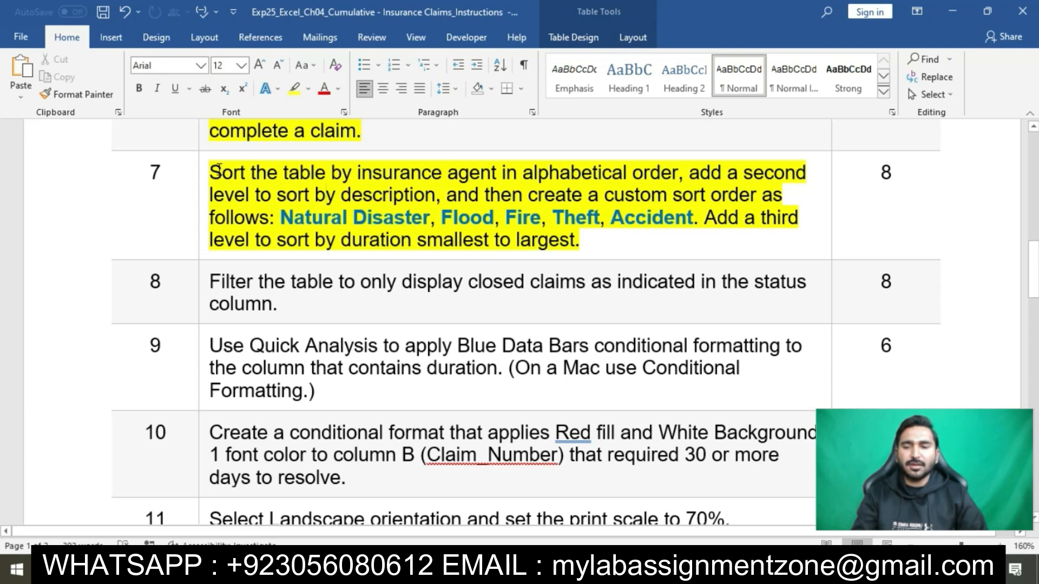
{"action": "left_click_drag", "start_coordinate": [216, 172], "coordinate": [676, 181]}
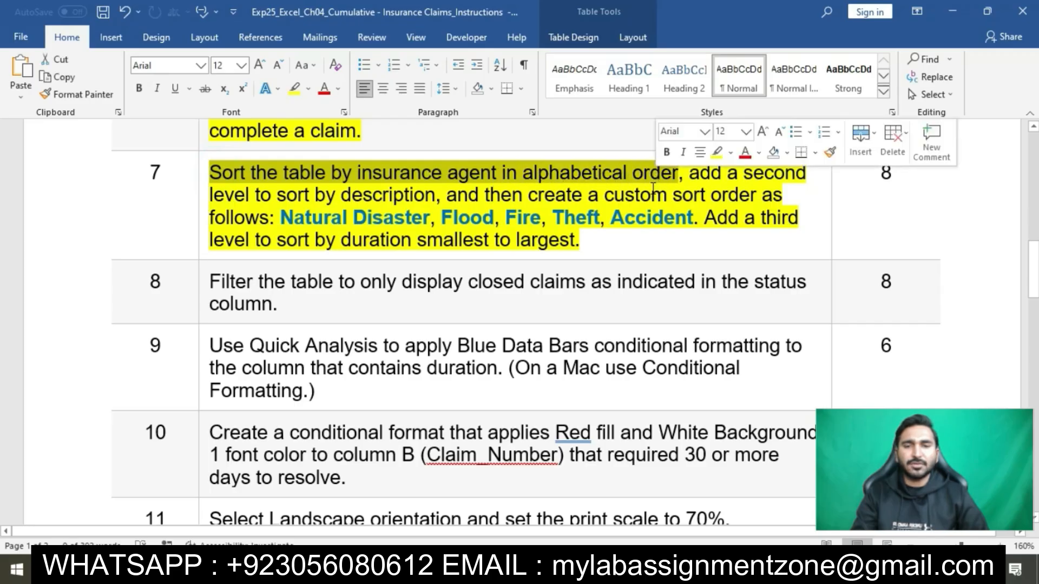
In Excel, start a custom sort of the claims table with Insurance_Agent, cell values, A to Z as the first level
{"action": "key", "text": "alt+Tab"}
{"action": "scroll", "coordinate": [303, 256], "scroll_direction": "up", "scroll_amount": 20}
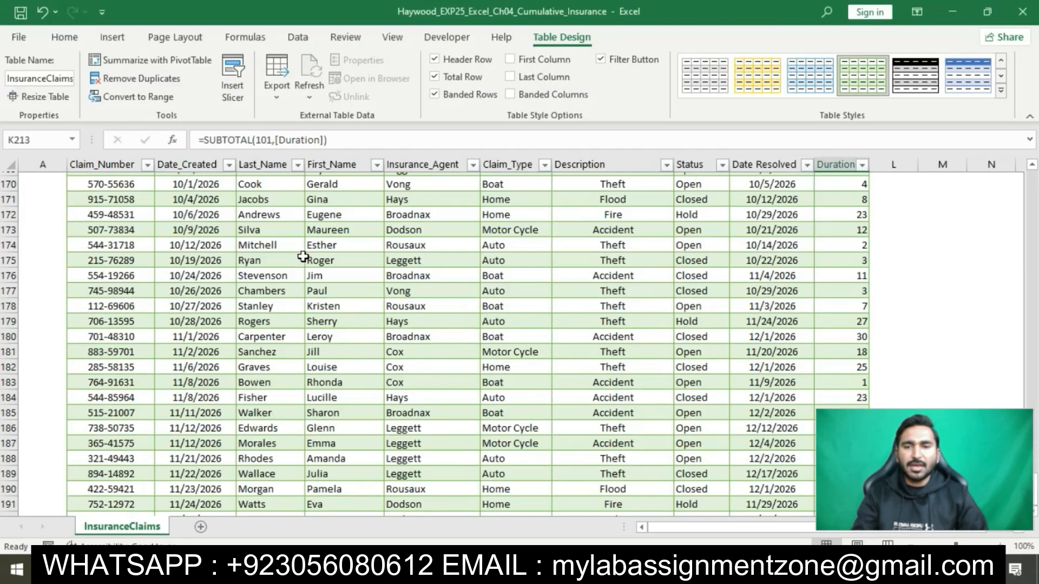
{"action": "scroll", "coordinate": [303, 256], "scroll_direction": "up", "scroll_amount": 3}
{"action": "left_click", "coordinate": [418, 166]}
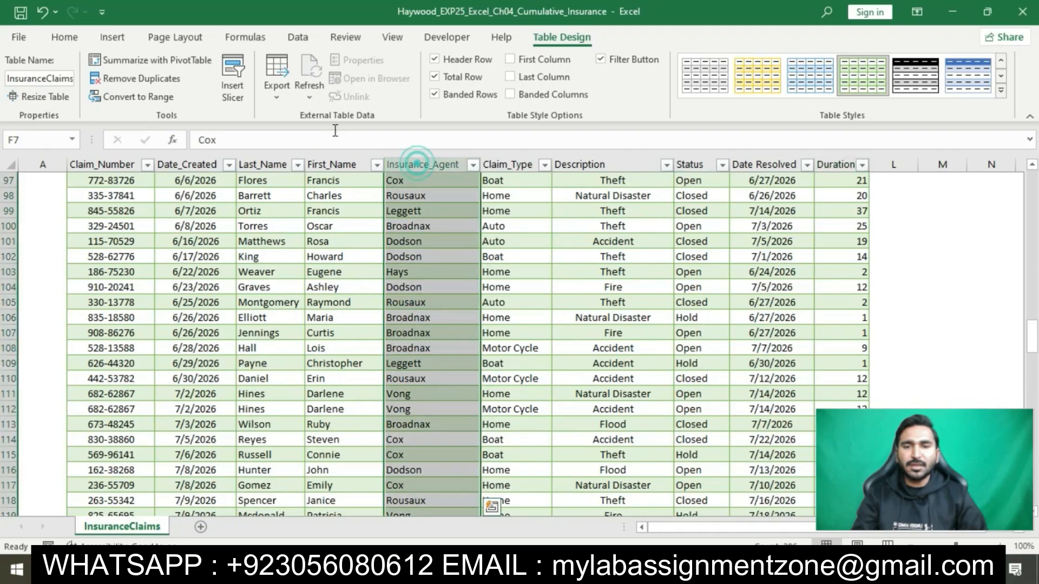
{"action": "scroll", "coordinate": [412, 241], "scroll_direction": "up", "scroll_amount": 20}
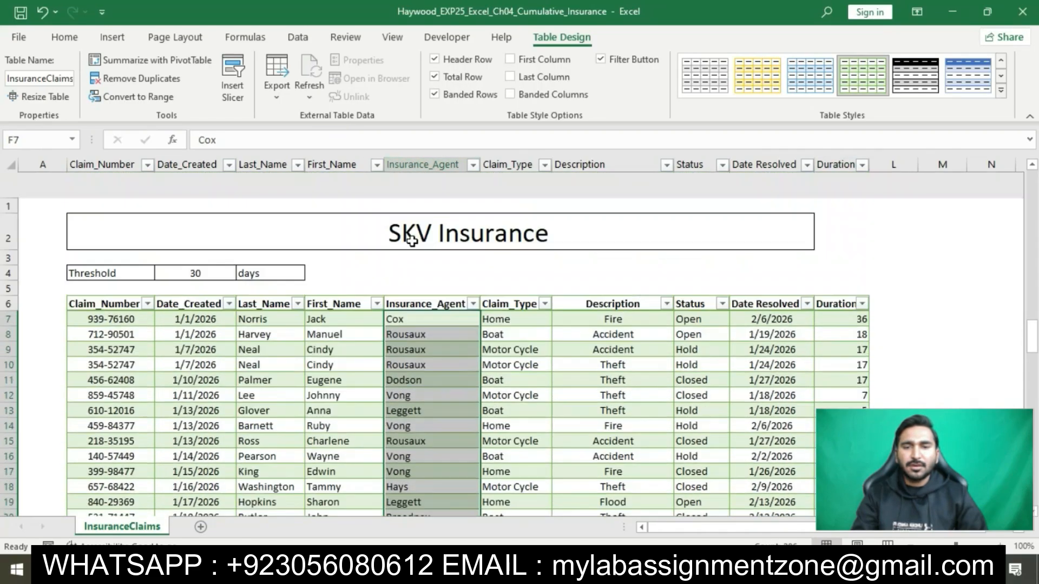
{"action": "left_click", "coordinate": [449, 276]}
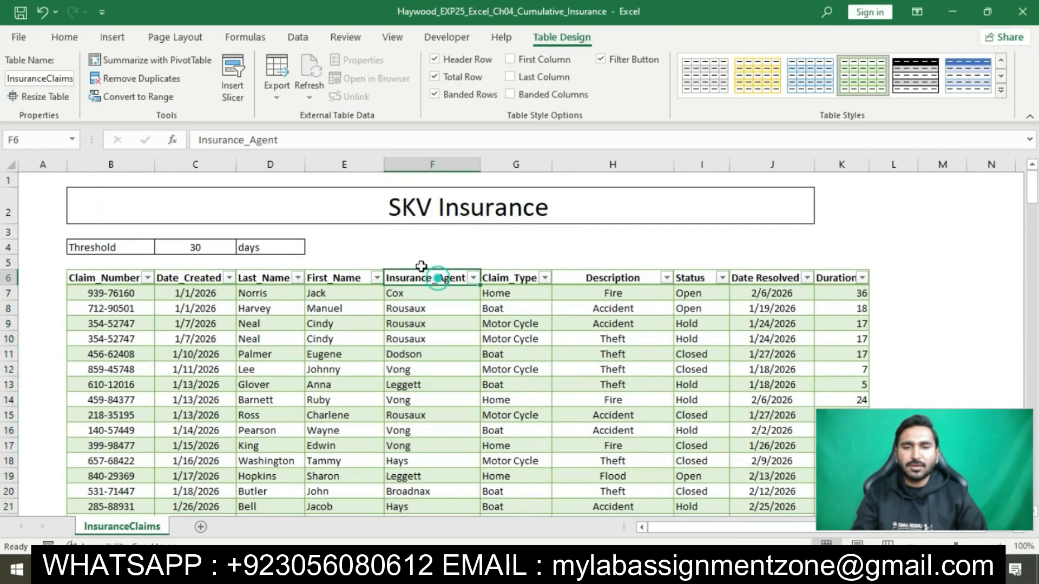
{"action": "left_click", "coordinate": [74, 39]}
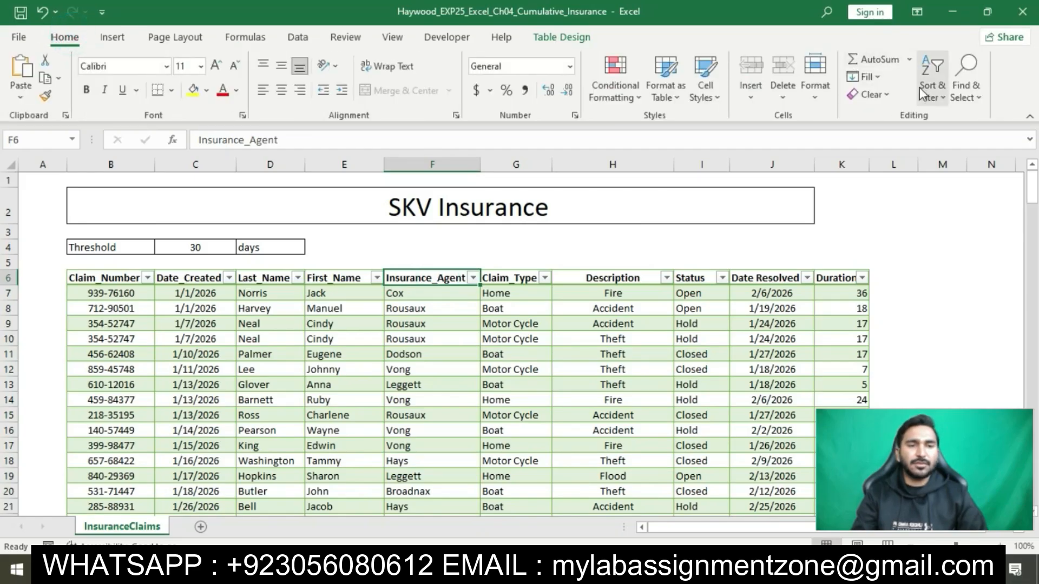
{"action": "left_click", "coordinate": [933, 93]}
{"action": "left_click", "coordinate": [974, 161]}
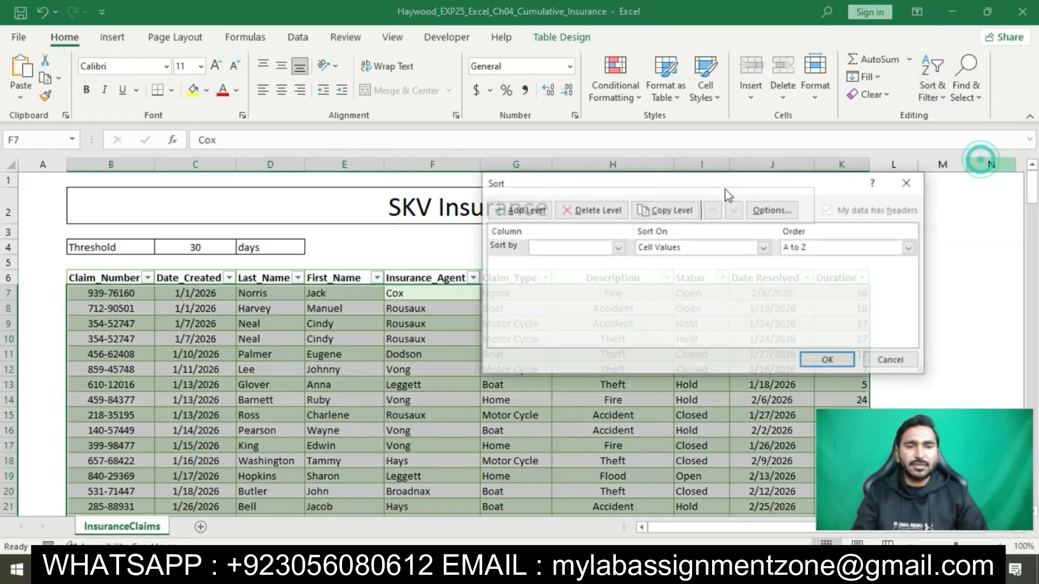
{"action": "left_click", "coordinate": [617, 248]}
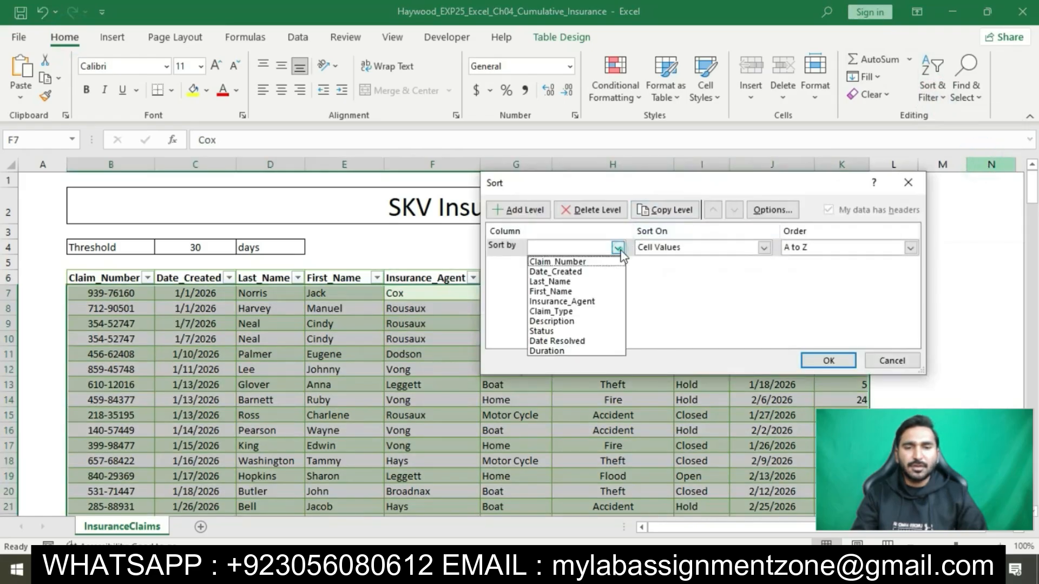
{"action": "left_click", "coordinate": [580, 302]}
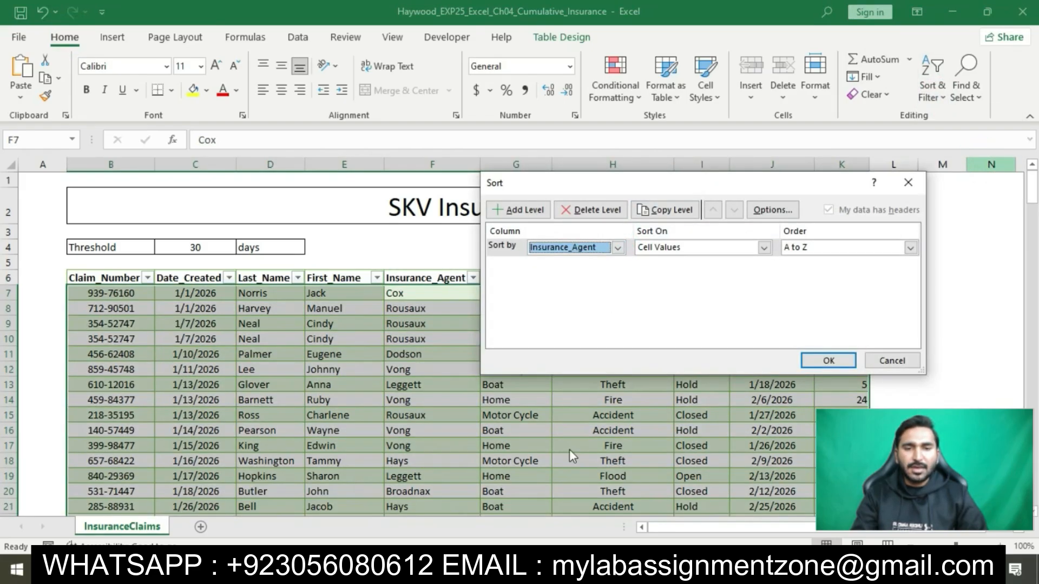
Switch to Word and select the part of instruction 7 about adding a second sort level by description
{"action": "left_click", "coordinate": [336, 568]}
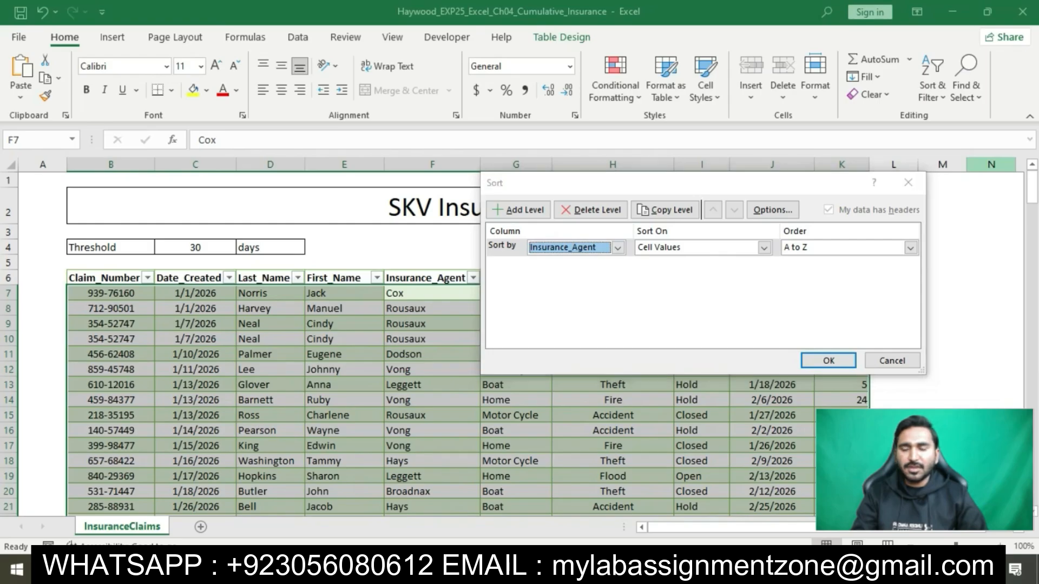
{"action": "left_click_drag", "start_coordinate": [694, 179], "coordinate": [470, 218]}
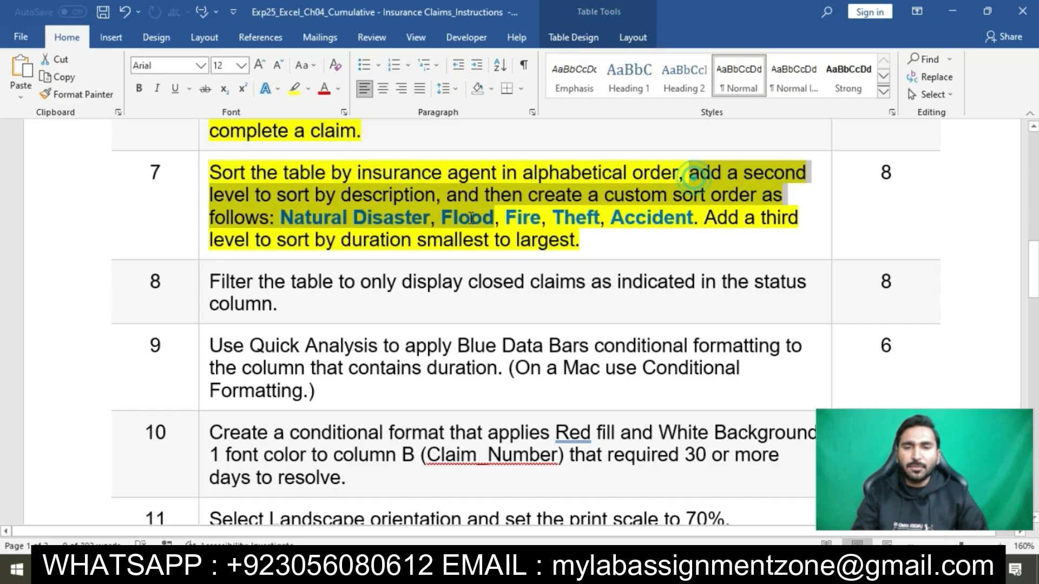
{"action": "left_click_drag", "start_coordinate": [471, 218], "coordinate": [441, 196]}
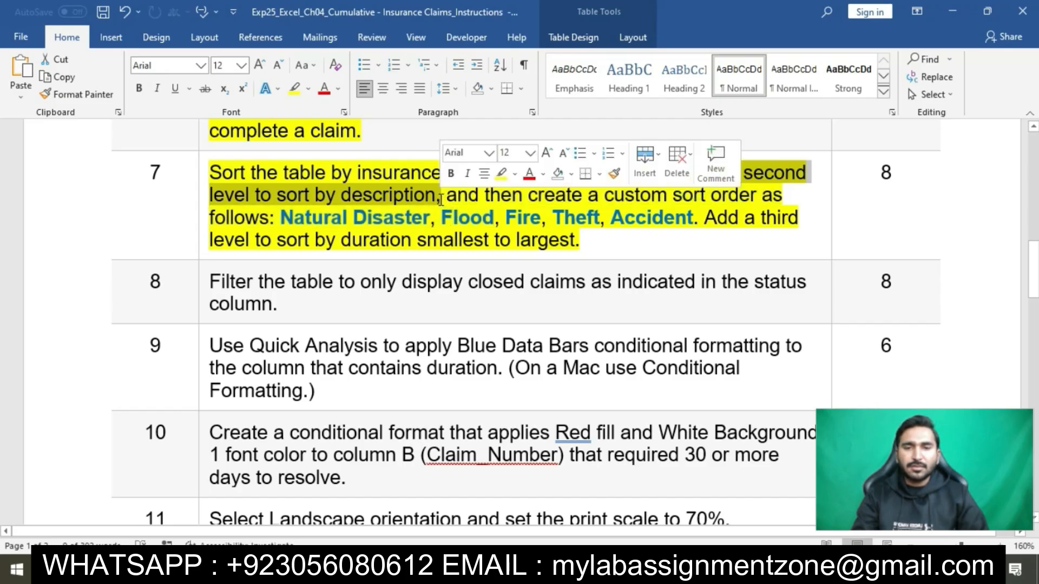
Switch to Excel and add a second sort level to the claims table by the Description column
{"action": "key", "text": "alt+Tab"}
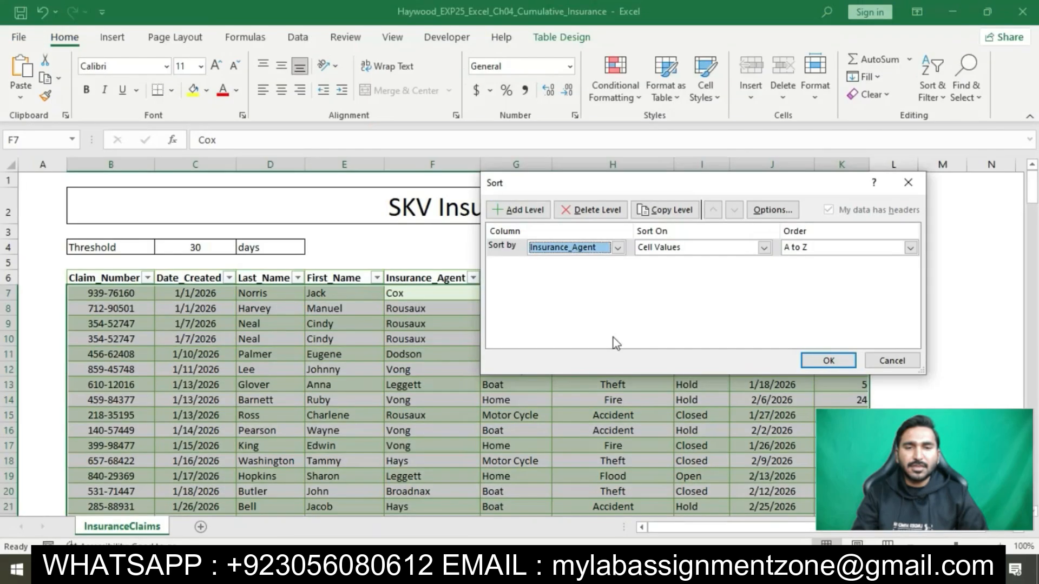
{"action": "left_click", "coordinate": [525, 210]}
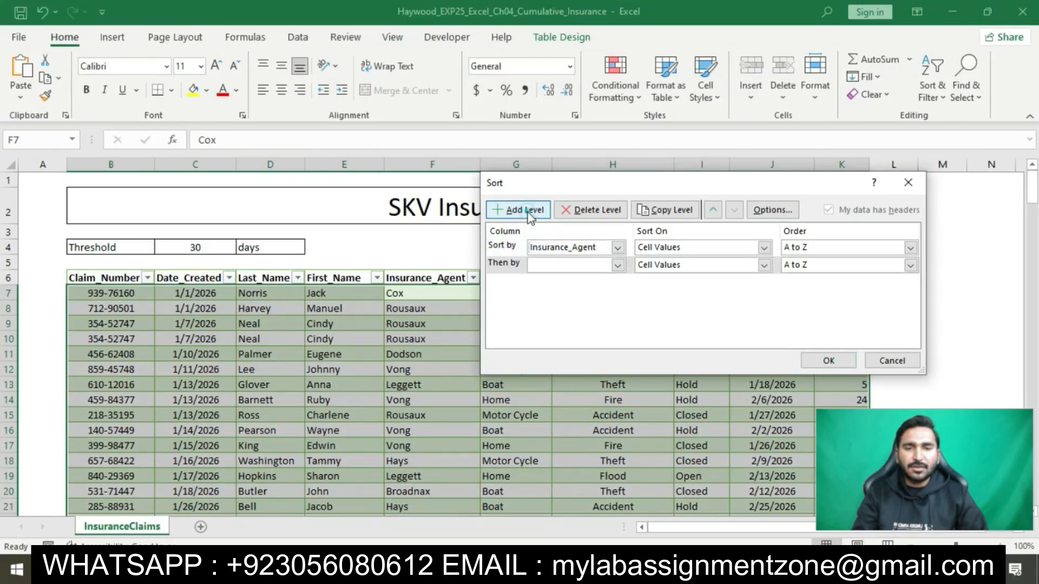
{"action": "left_click", "coordinate": [617, 265]}
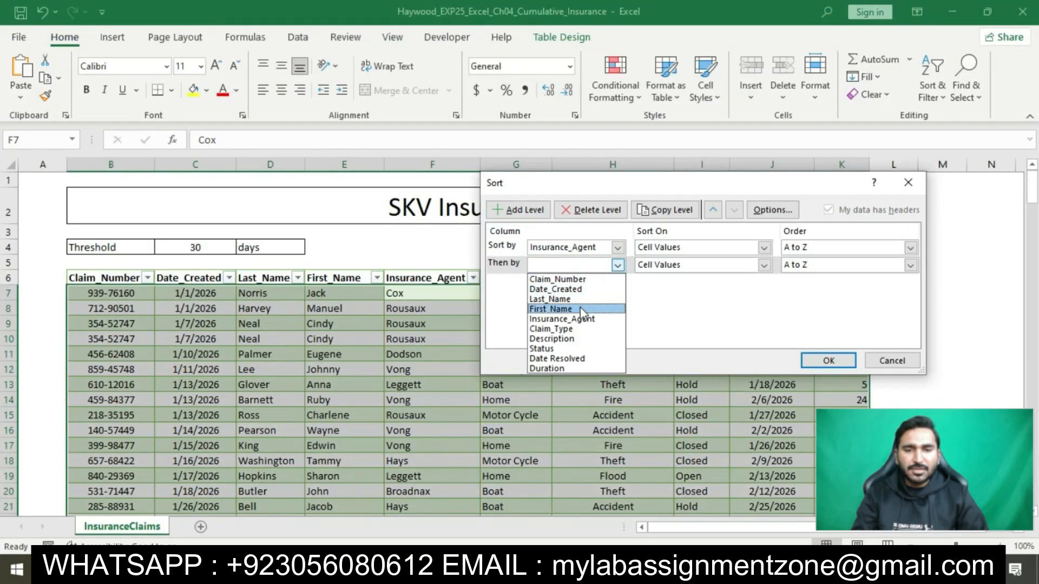
{"action": "left_click", "coordinate": [575, 339]}
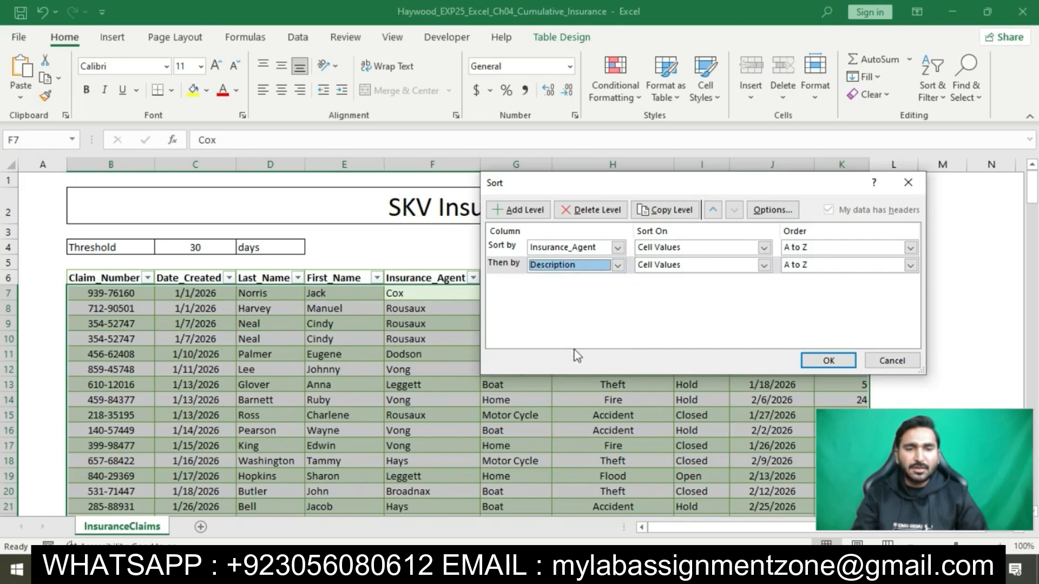
Select instruction 7's custom order clause in Word, then in Excel order the Description level by the custom list Natural Disaster, Flood, Fire, Theft, Accident
{"action": "key", "text": "alt+Tab"}
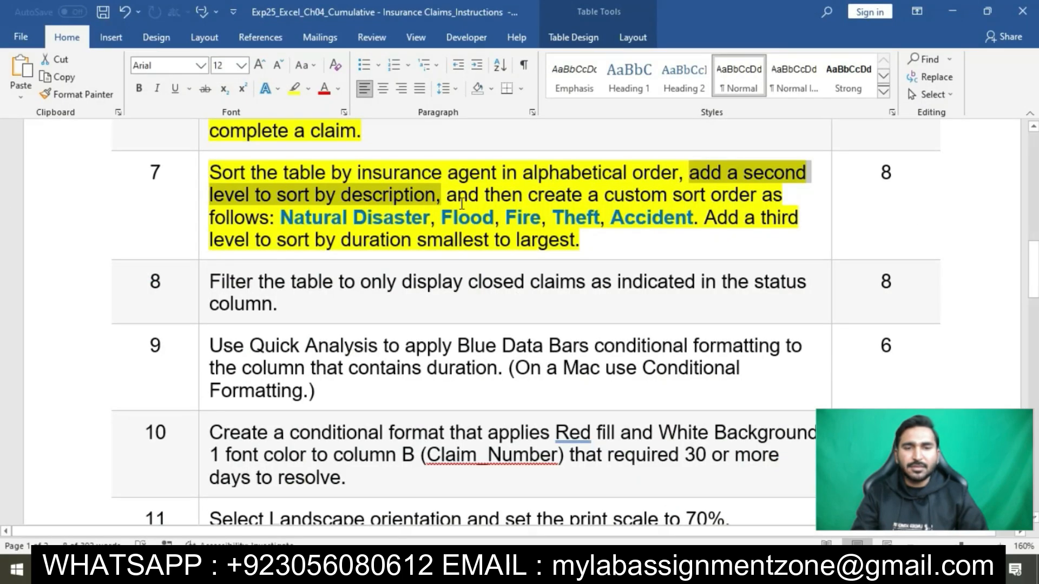
{"action": "mouse_move", "coordinate": [447, 196]}
{"action": "left_mouse_down"}
{"action": "mouse_move", "coordinate": [670, 200]}
{"action": "mouse_move", "coordinate": [692, 218]}
{"action": "left_mouse_up"}
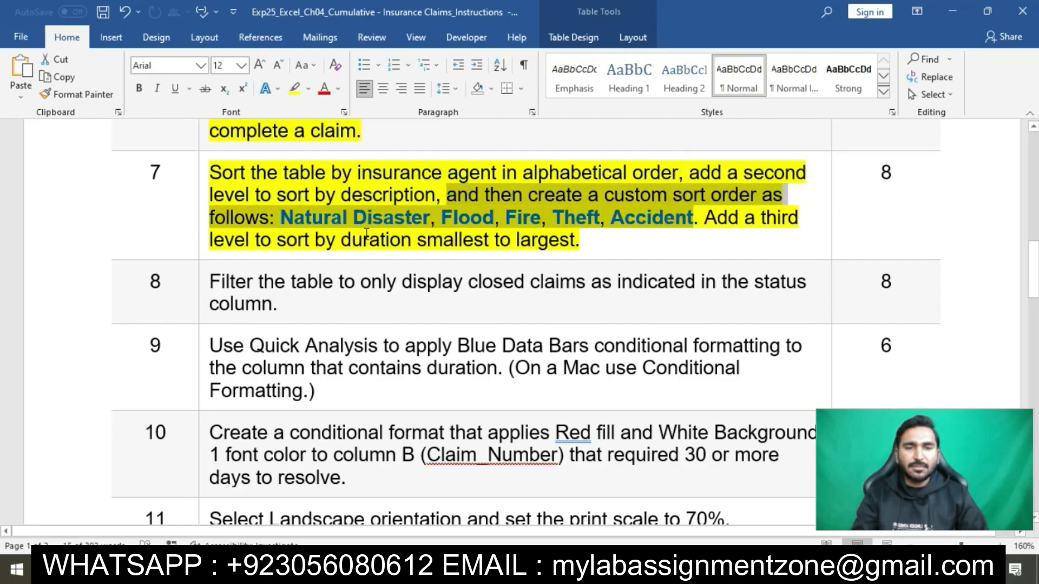
{"action": "left_click", "coordinate": [594, 569]}
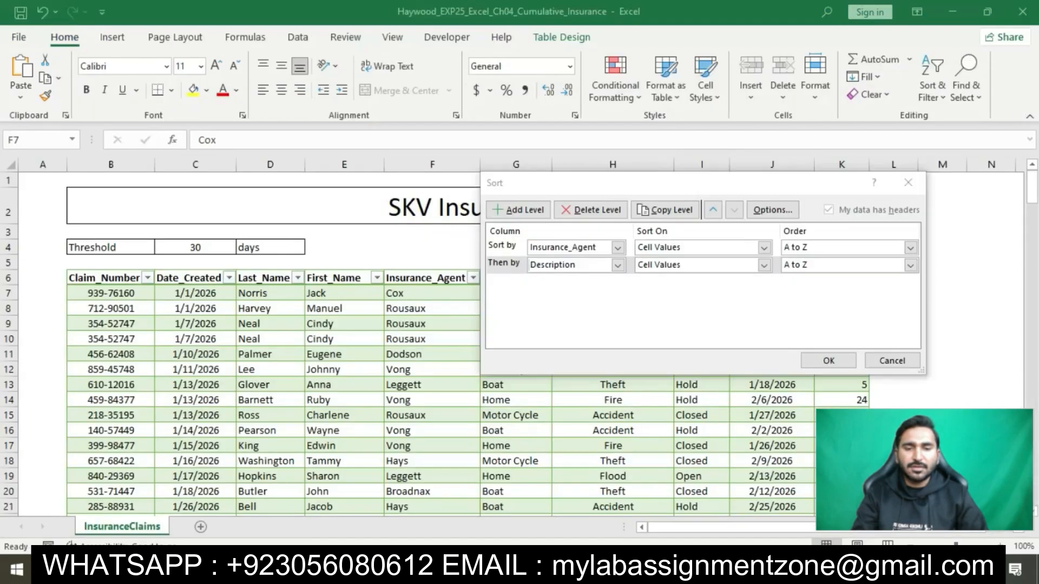
{"action": "left_click", "coordinate": [910, 265]}
{"action": "left_click", "coordinate": [865, 299]}
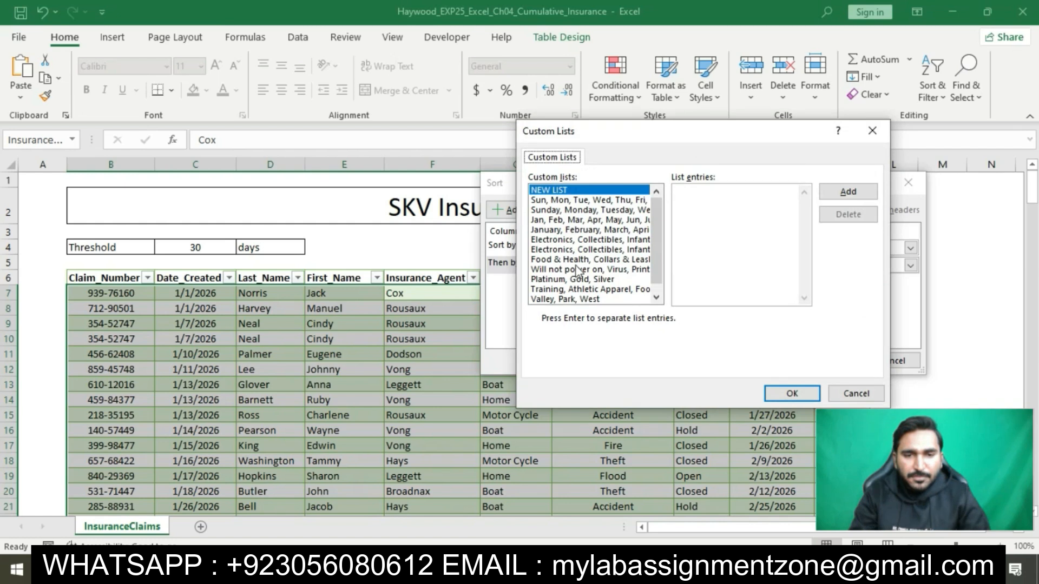
{"action": "left_click", "coordinate": [656, 298]}
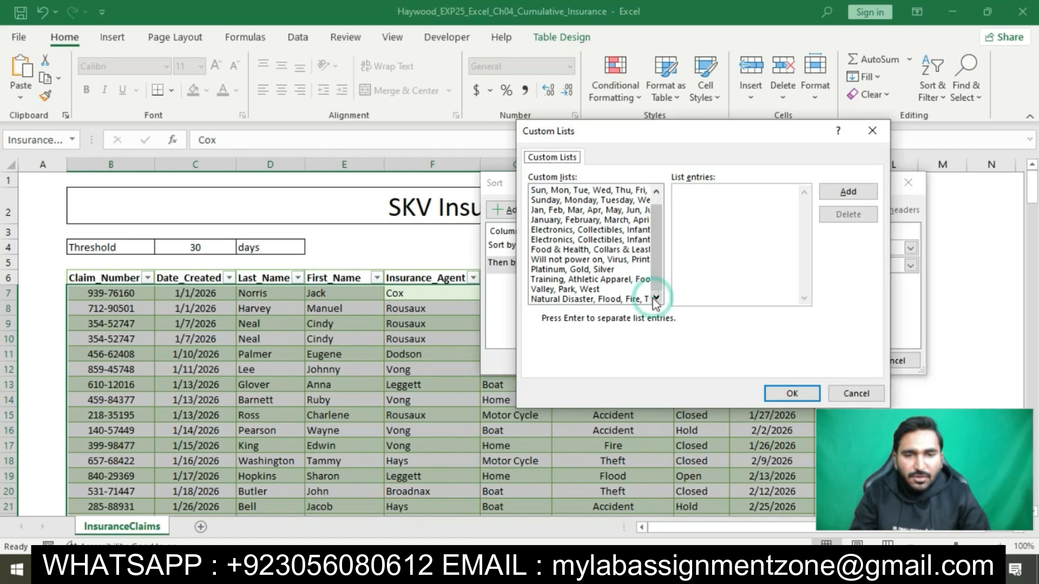
{"action": "left_click", "coordinate": [630, 299]}
{"action": "left_click", "coordinate": [630, 300]}
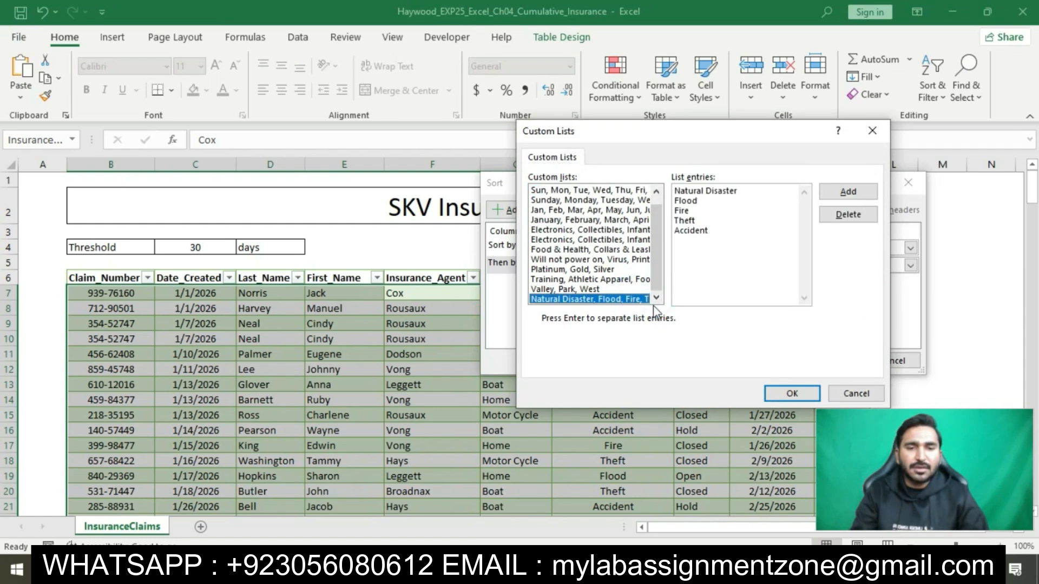
{"action": "left_click", "coordinate": [806, 388]}
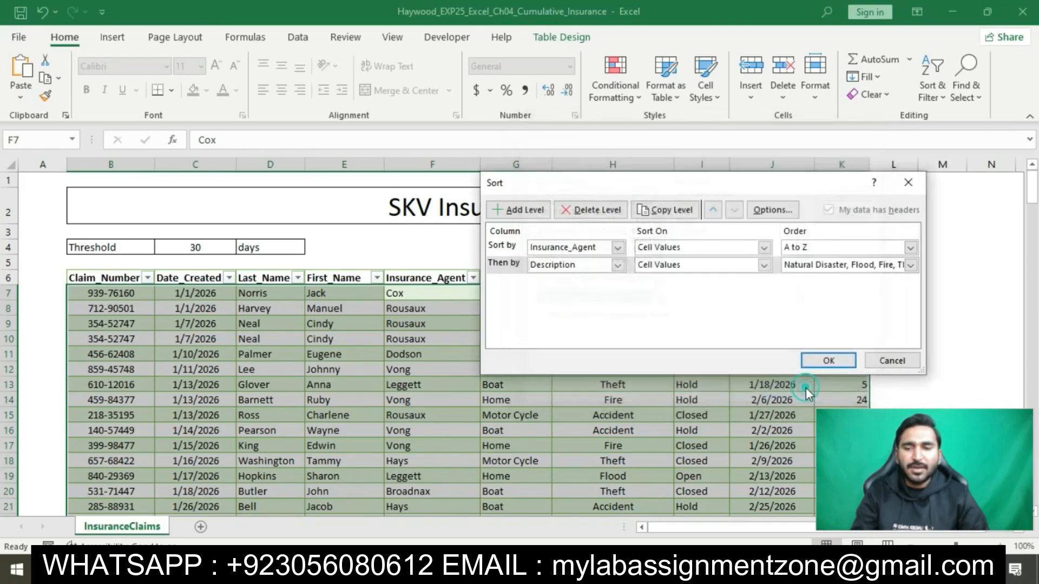
Select instruction 7's third-level clause in Word, then in Excel add a Duration level, Smallest to Largest, and apply the sort
{"action": "key", "text": "alt+Tab"}
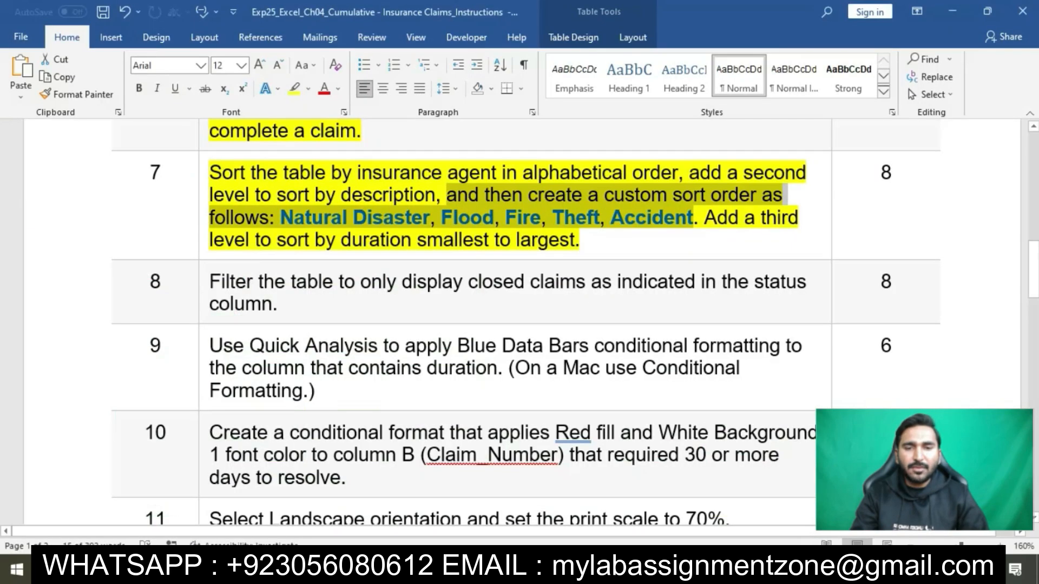
{"action": "left_click_drag", "start_coordinate": [704, 223], "coordinate": [580, 239]}
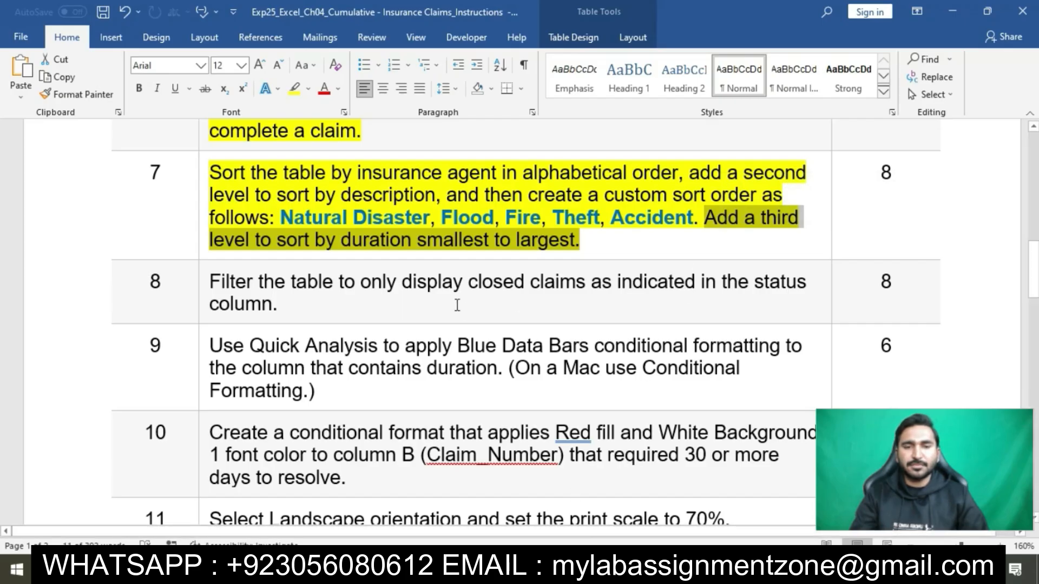
{"action": "left_click", "coordinate": [582, 569]}
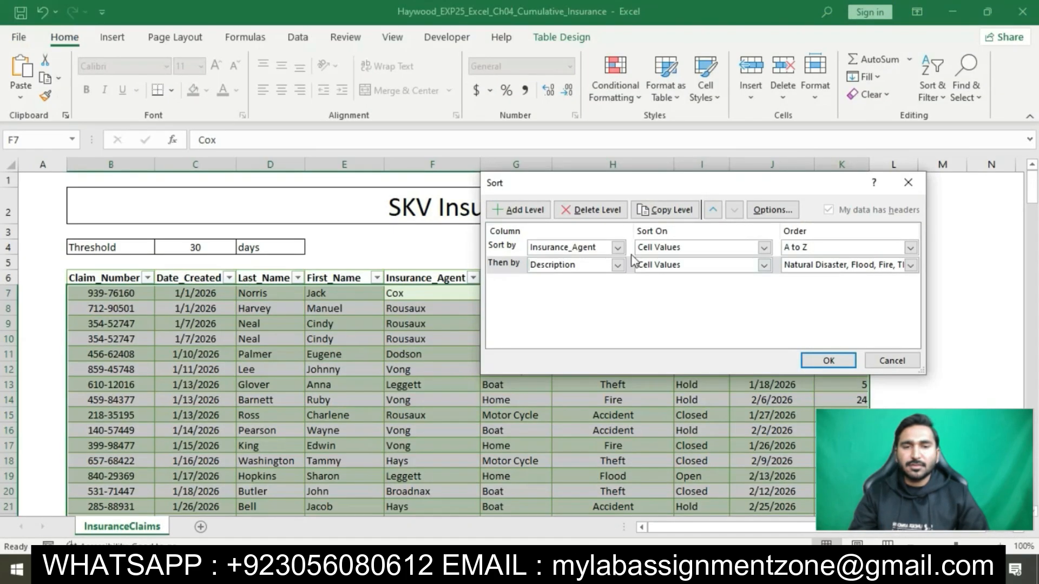
{"action": "left_click", "coordinate": [537, 221]}
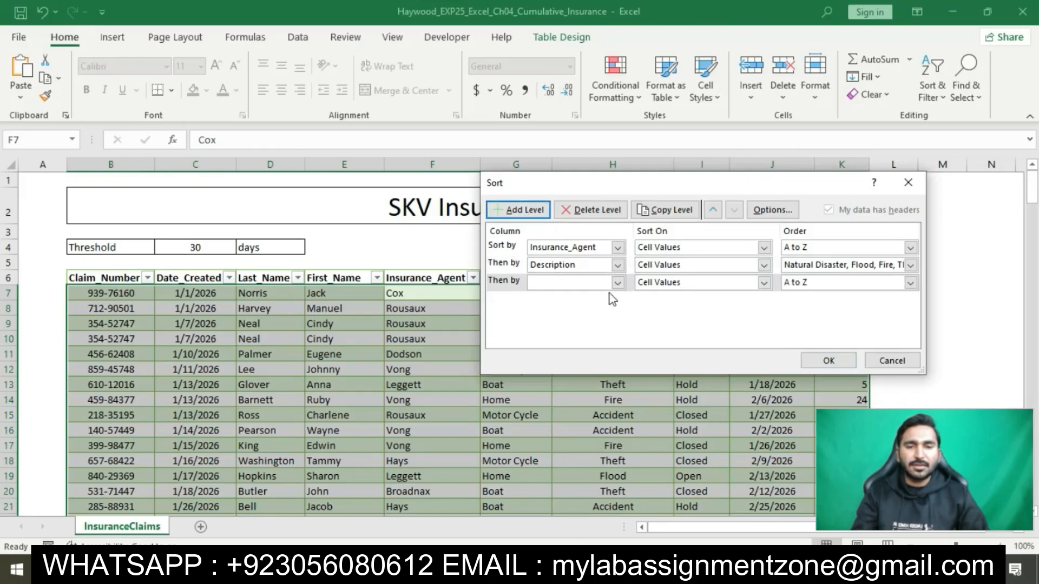
{"action": "left_click", "coordinate": [618, 282]}
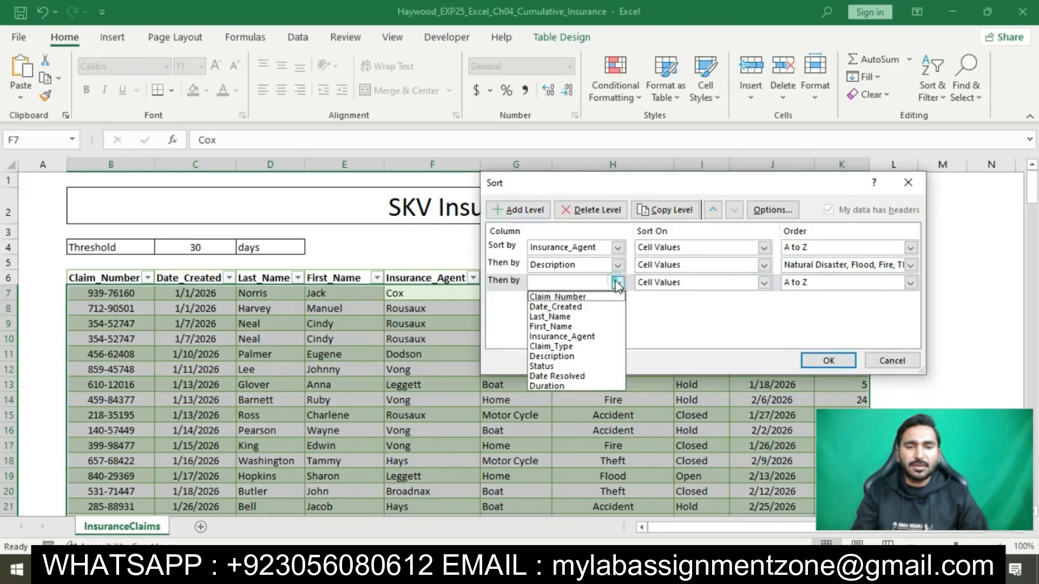
{"action": "left_click", "coordinate": [553, 386]}
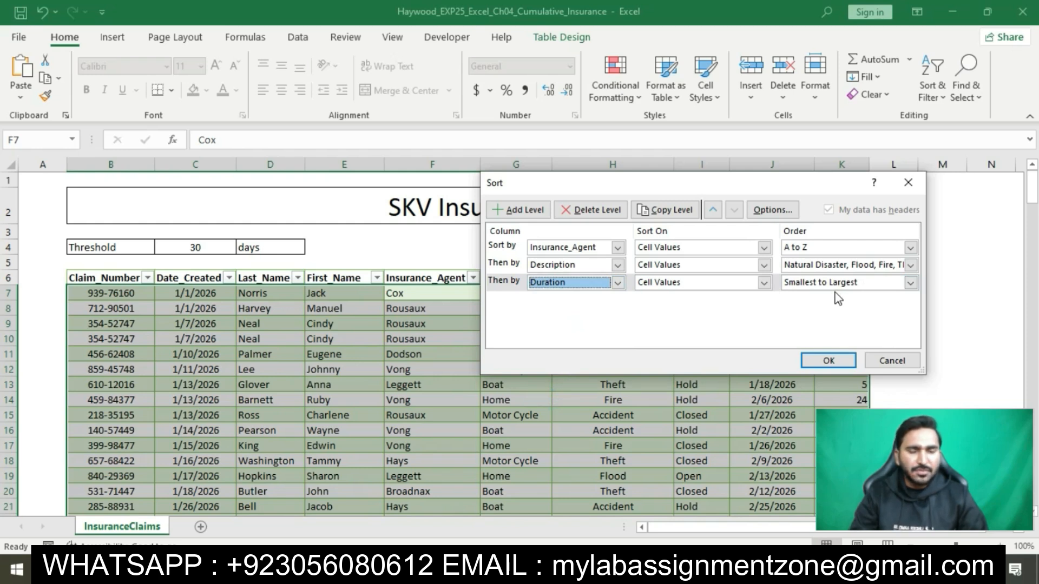
{"action": "left_click", "coordinate": [833, 361]}
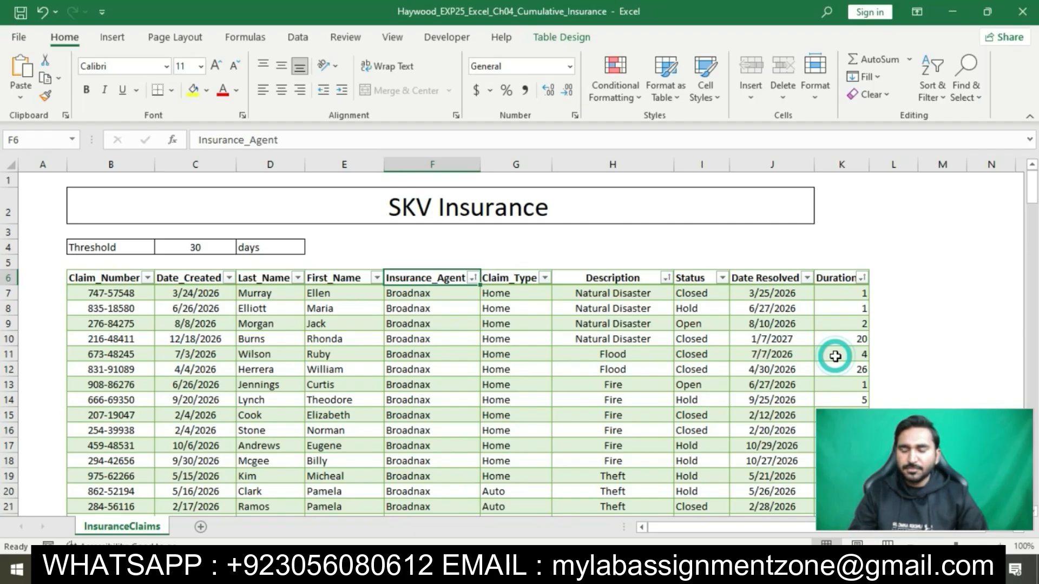
Switch to the Word instructions and highlight instruction 8, about filtering for closed claims, in yellow
{"action": "left_click", "coordinate": [555, 571]}
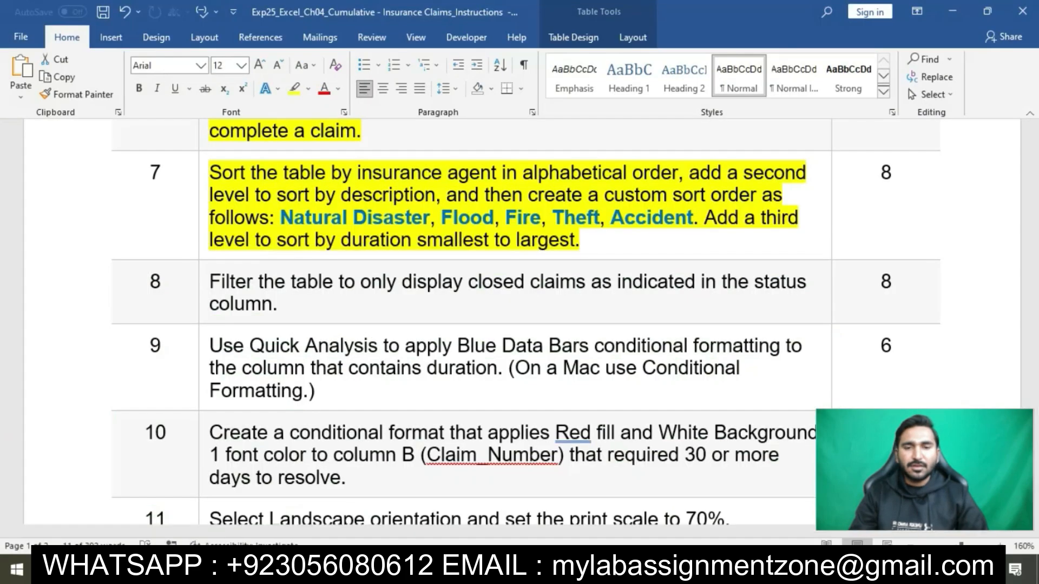
{"action": "left_click", "coordinate": [560, 230]}
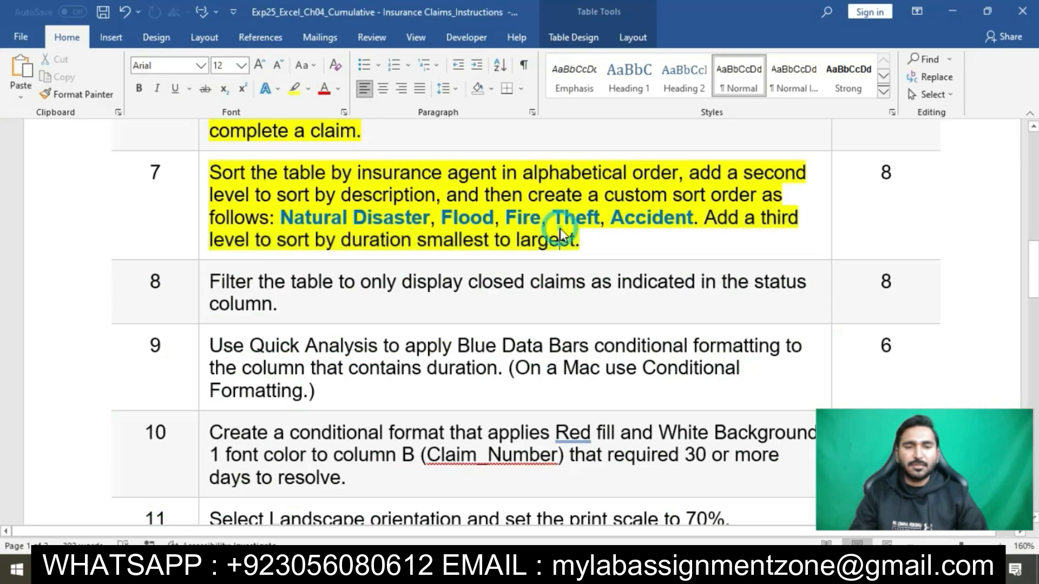
{"action": "scroll", "coordinate": [263, 217], "scroll_direction": "down", "scroll_amount": 1}
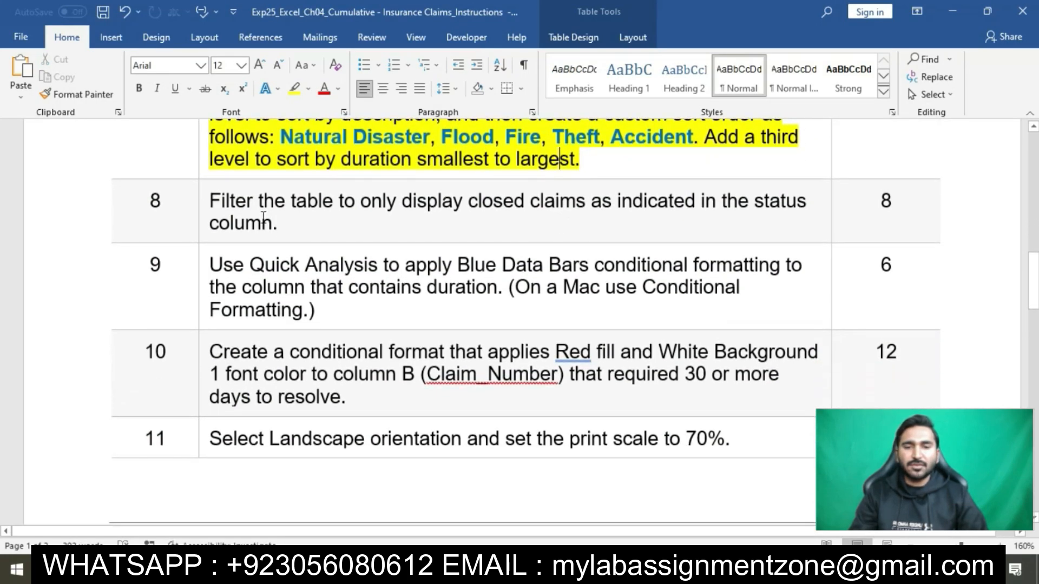
{"action": "left_click", "coordinate": [206, 207]}
{"action": "left_click", "coordinate": [271, 187]}
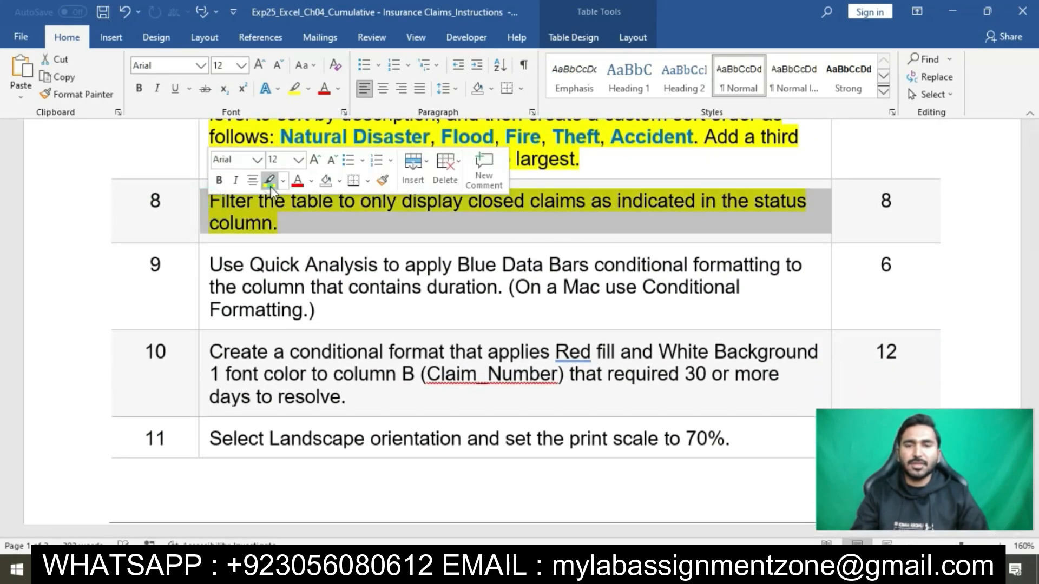
{"action": "left_click", "coordinate": [281, 210]}
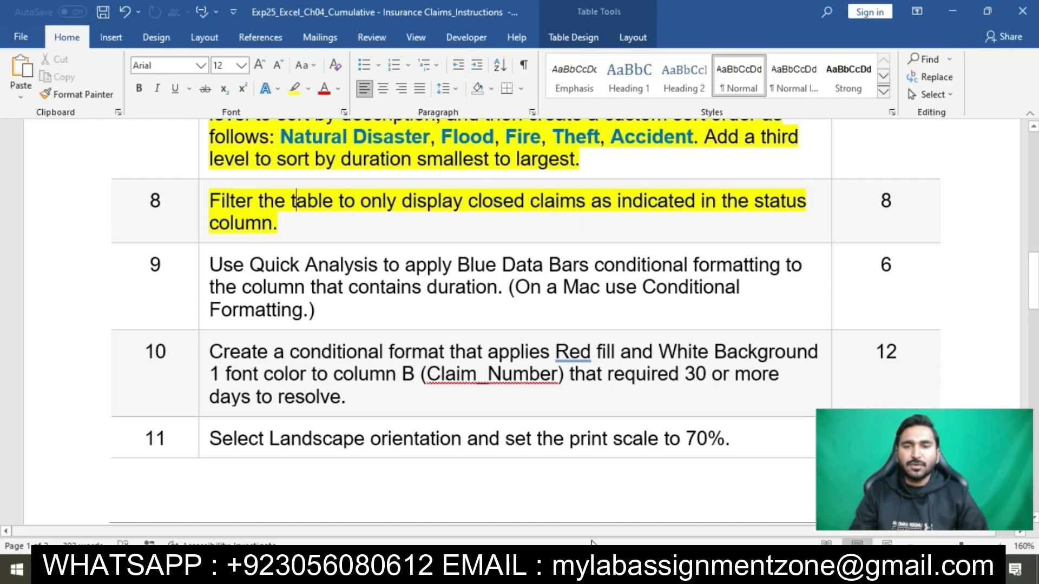
In Excel, filter the claims table's Status column to show only Closed claims and look through the filtered rows
{"action": "left_click", "coordinate": [587, 569]}
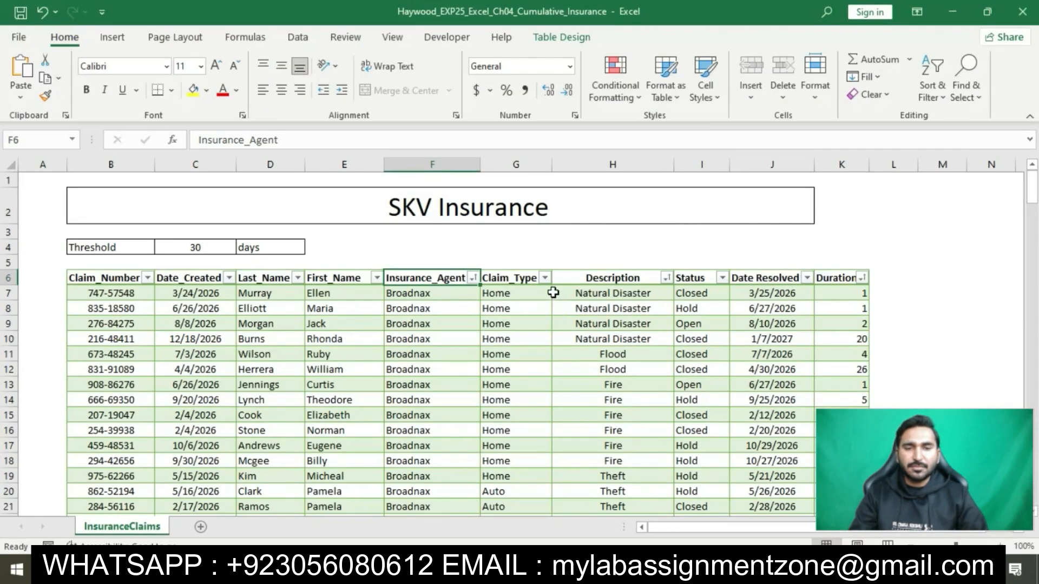
{"action": "scroll", "coordinate": [474, 368], "scroll_direction": "down", "scroll_amount": 1}
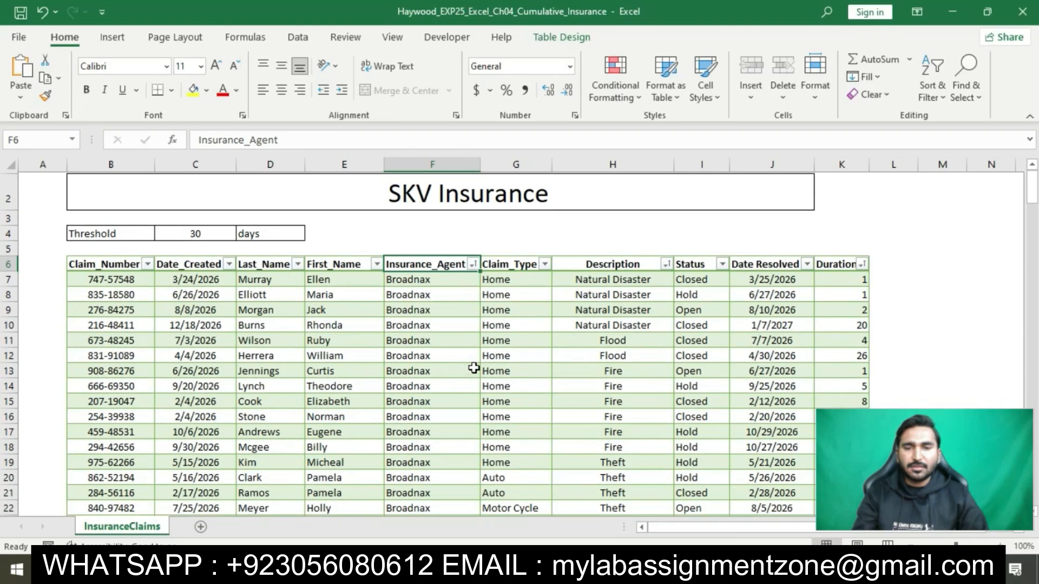
{"action": "left_click", "coordinate": [722, 261]}
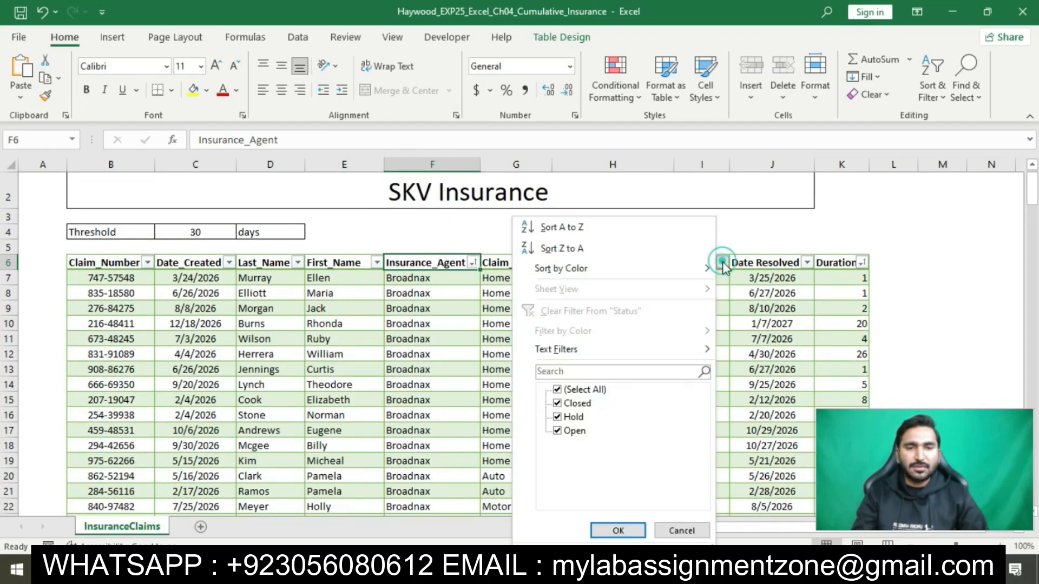
{"action": "left_click", "coordinate": [557, 390]}
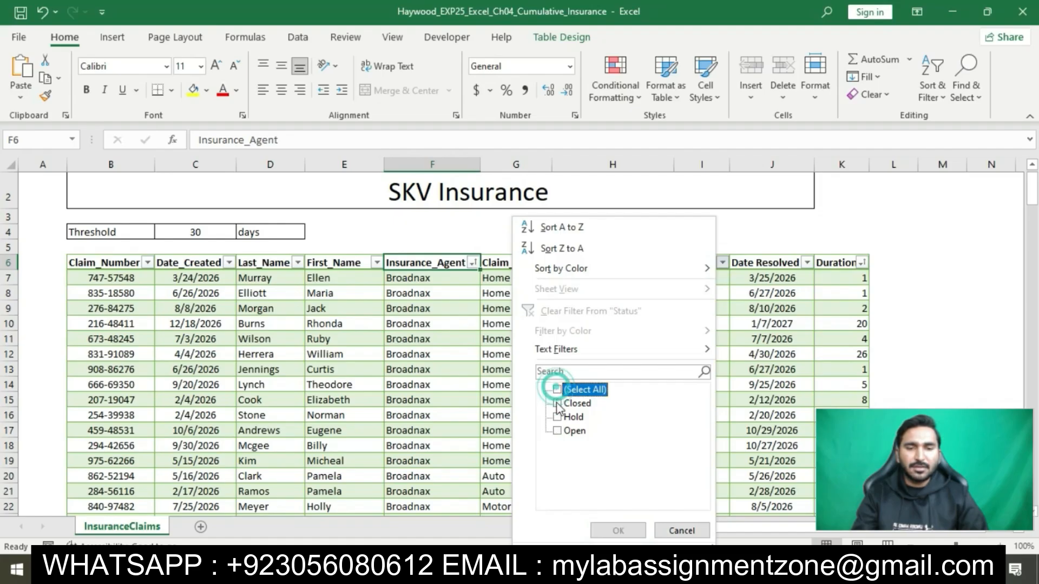
{"action": "left_click", "coordinate": [557, 403]}
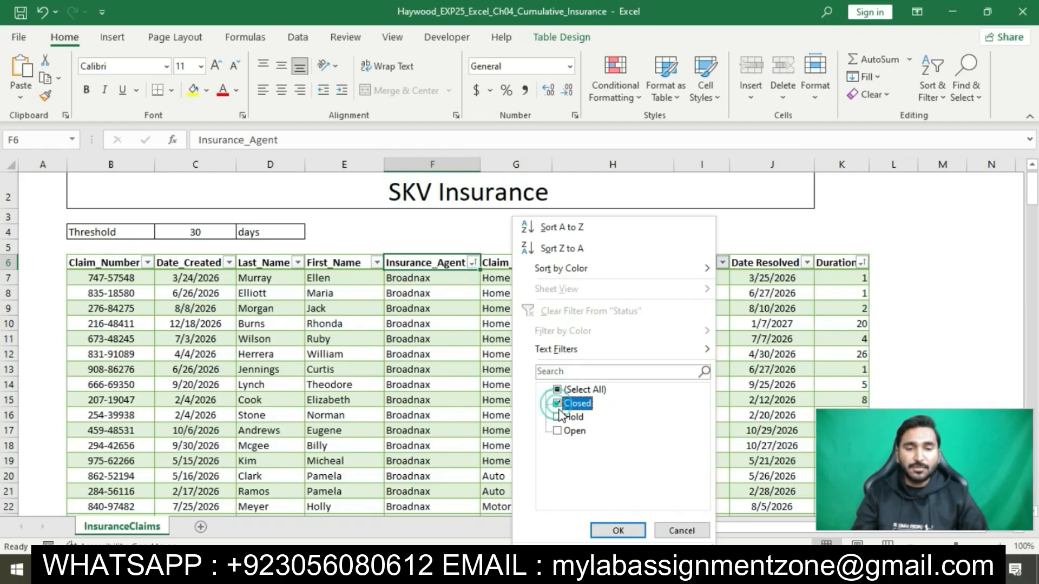
{"action": "left_click", "coordinate": [617, 531]}
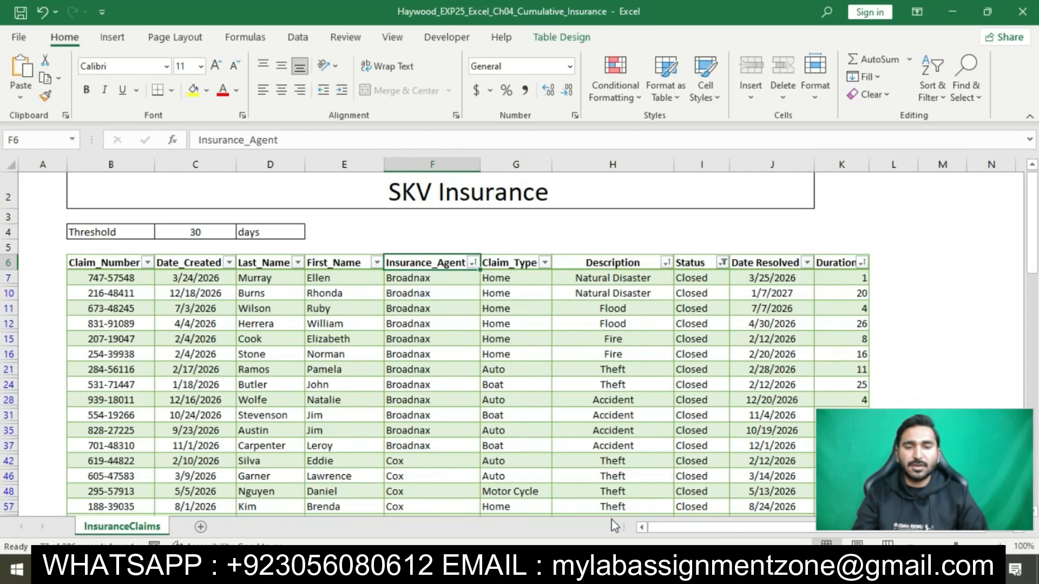
{"action": "scroll", "coordinate": [650, 451], "scroll_direction": "down", "scroll_amount": 20}
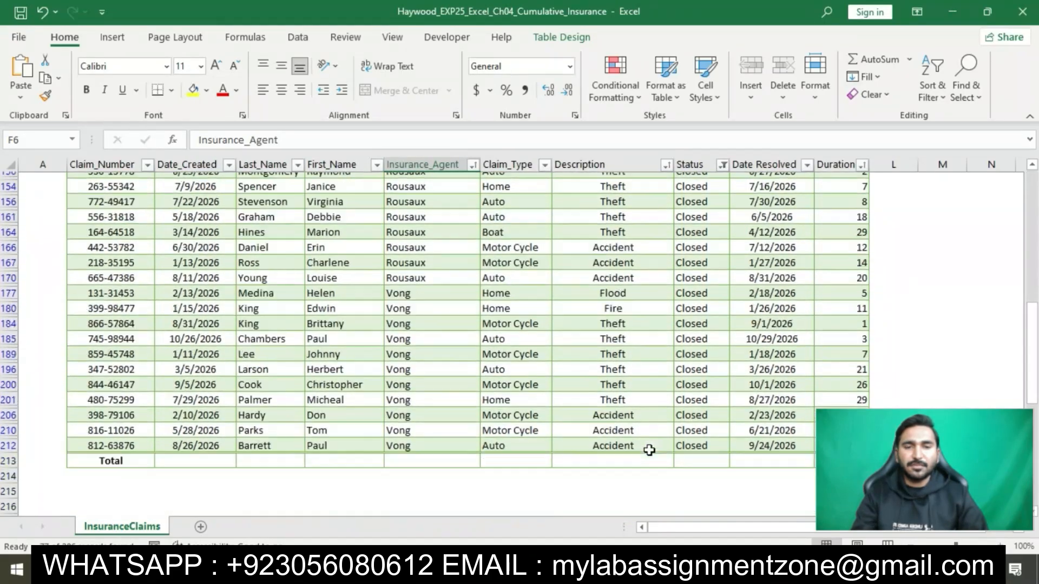
{"action": "scroll", "coordinate": [649, 450], "scroll_direction": "down", "scroll_amount": 4}
{"action": "scroll", "coordinate": [649, 450], "scroll_direction": "up", "scroll_amount": 20}
Switch to Word and highlight instruction 9, about Blue Data Bars for the duration column, in yellow
{"action": "key", "text": "alt+Tab"}
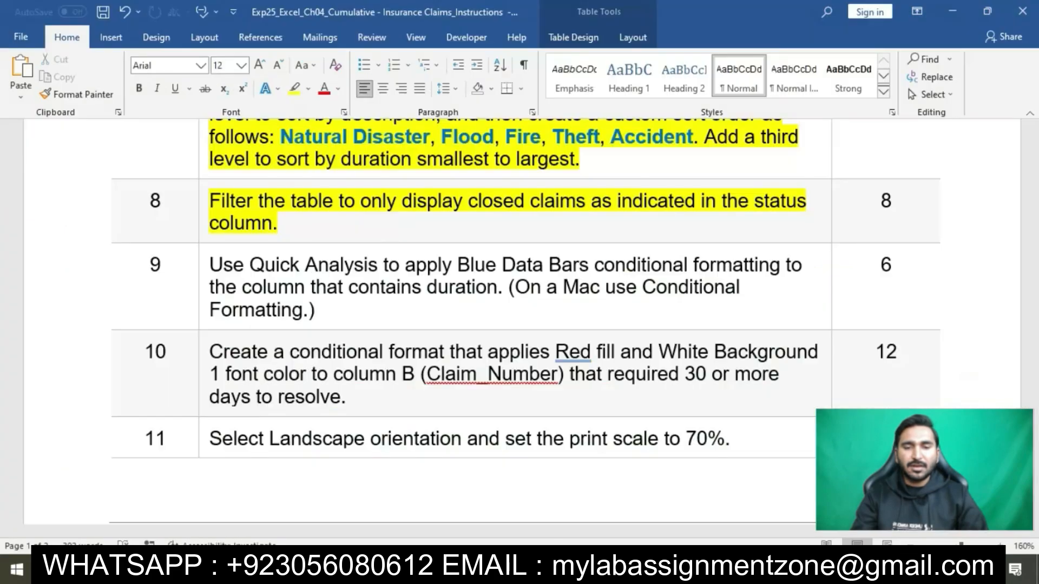
{"action": "scroll", "coordinate": [554, 208], "scroll_direction": "down", "scroll_amount": 2}
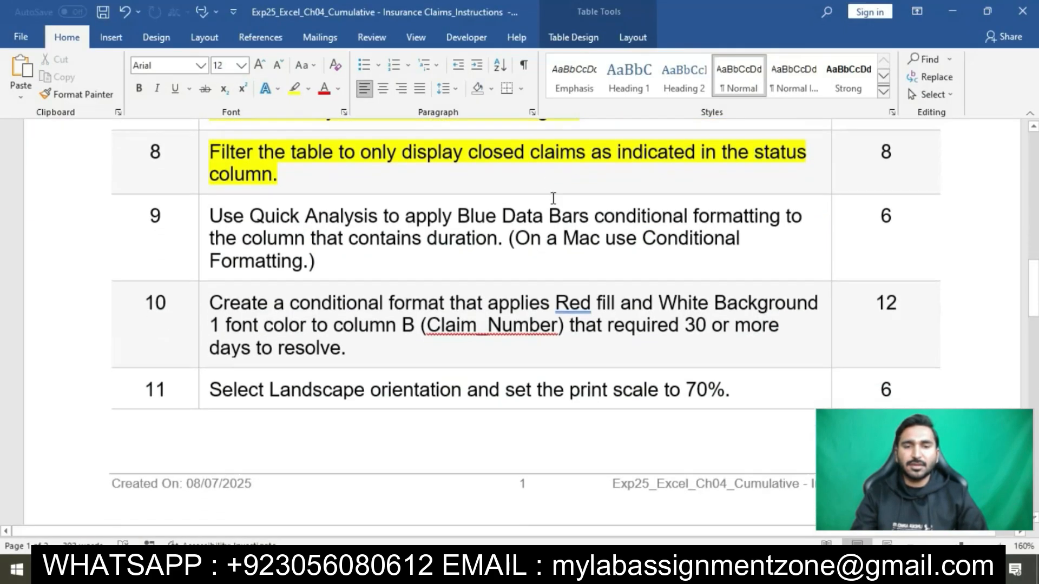
{"action": "scroll", "coordinate": [553, 198], "scroll_direction": "down", "scroll_amount": 1}
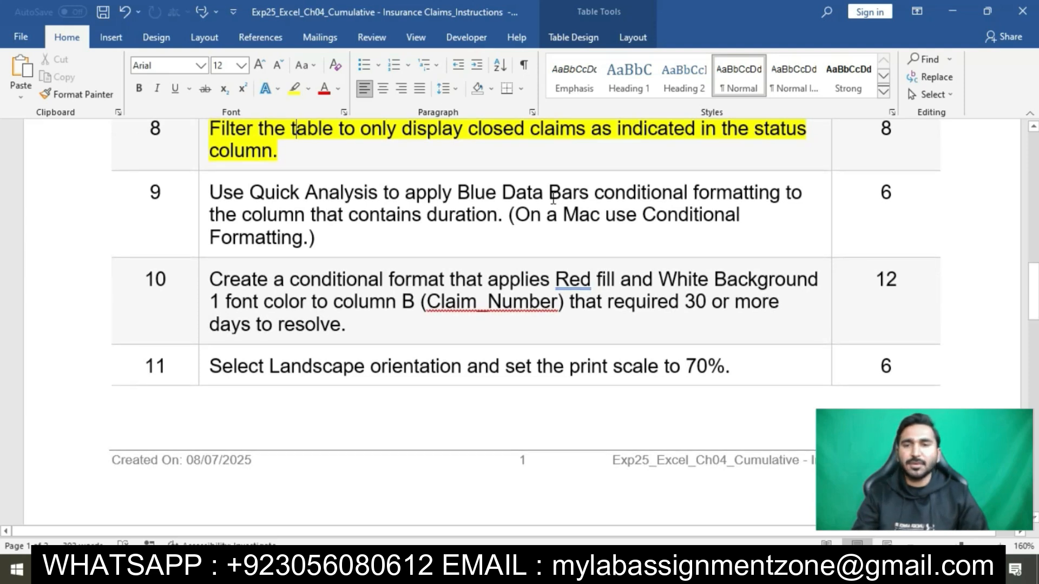
{"action": "left_click", "coordinate": [202, 199]}
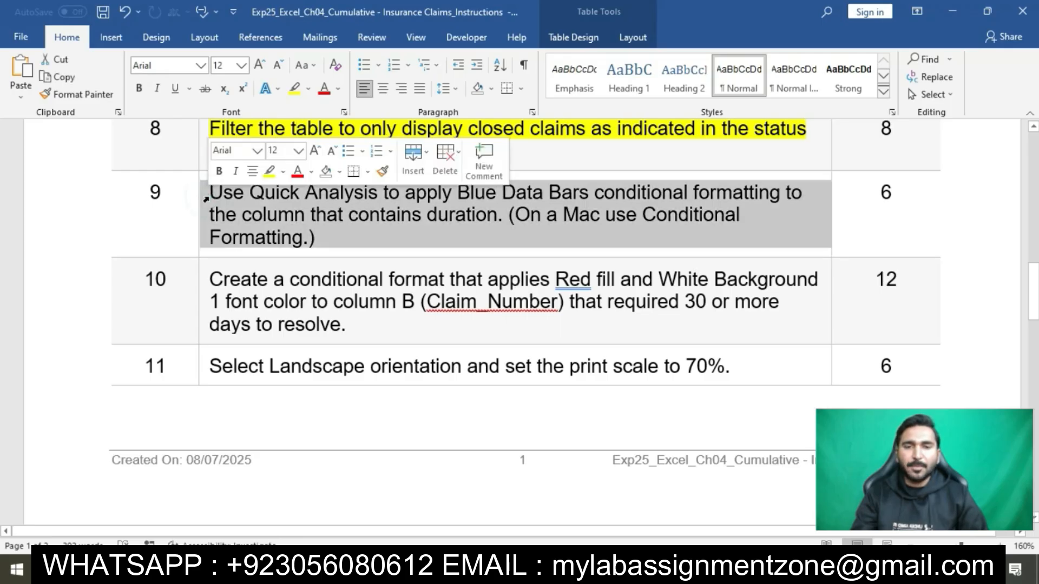
{"action": "left_click", "coordinate": [269, 171]}
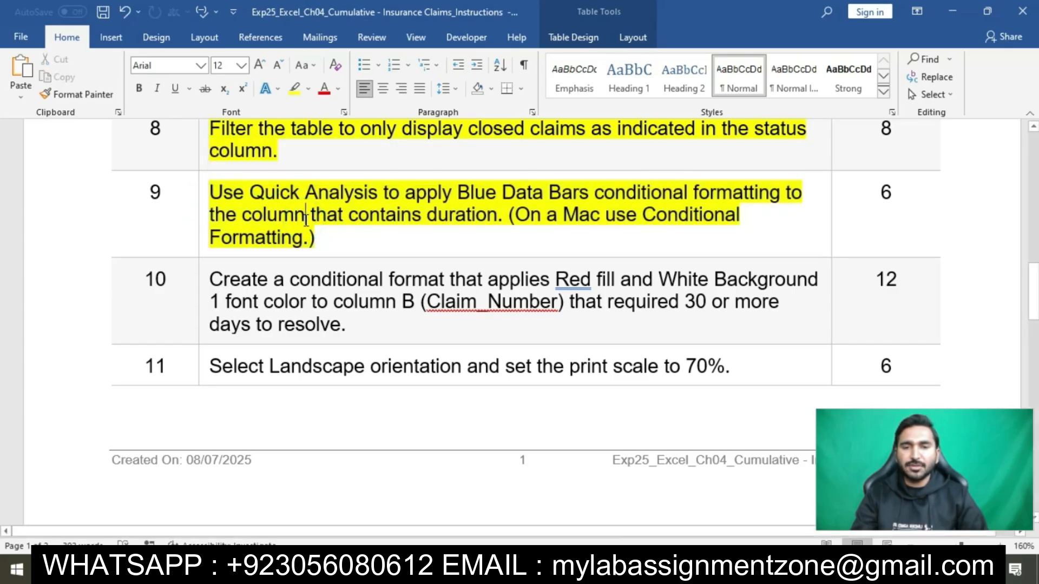
Select instruction 9's Blue Data Bars sentence in Word, and in Excel select the filtered Duration values from K7 down to K212, excluding the Total row
{"action": "left_click", "coordinate": [306, 220]}
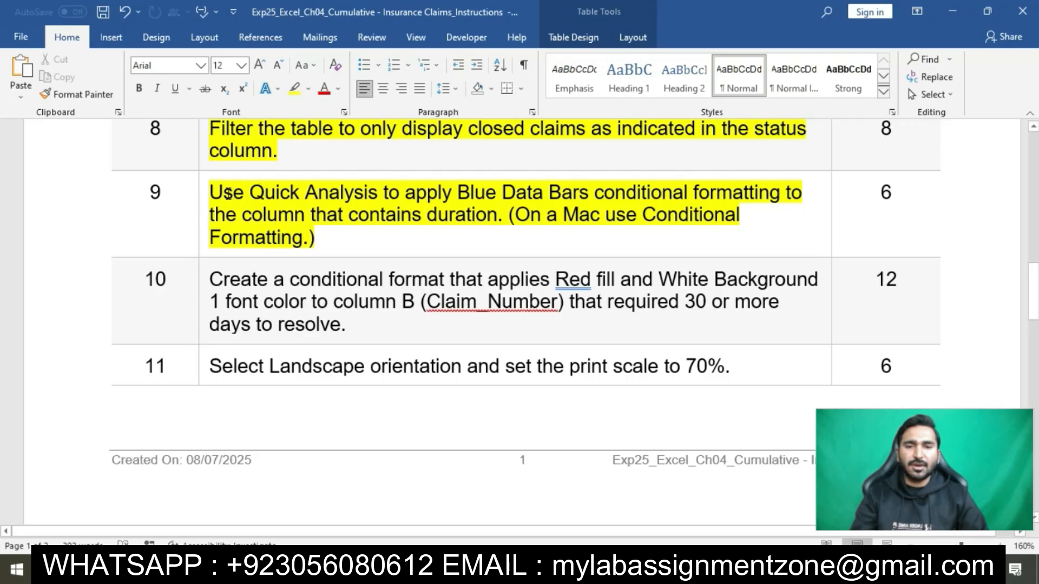
{"action": "left_click_drag", "start_coordinate": [215, 192], "coordinate": [498, 225]}
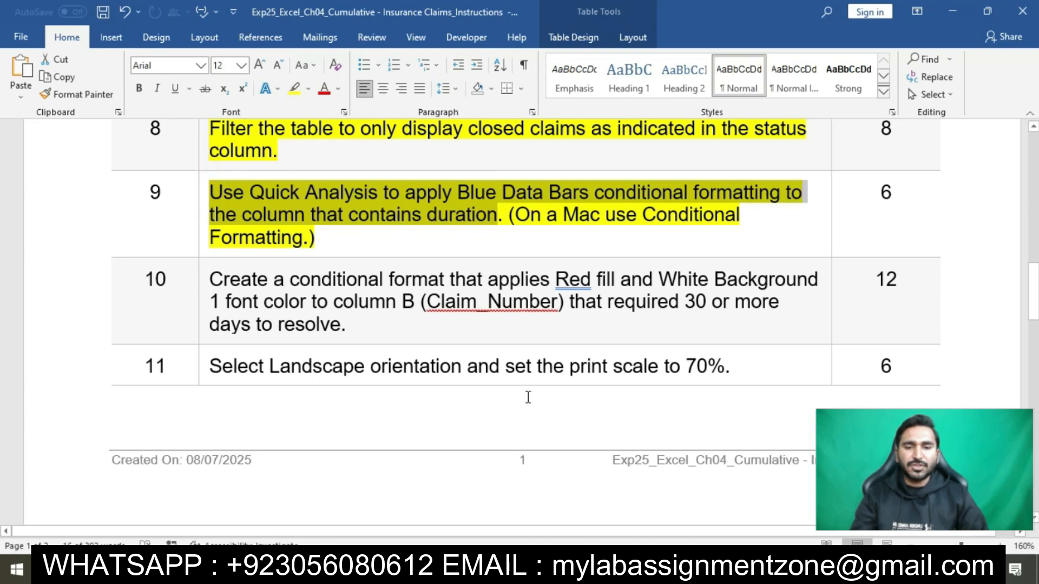
{"action": "left_click", "coordinate": [533, 569]}
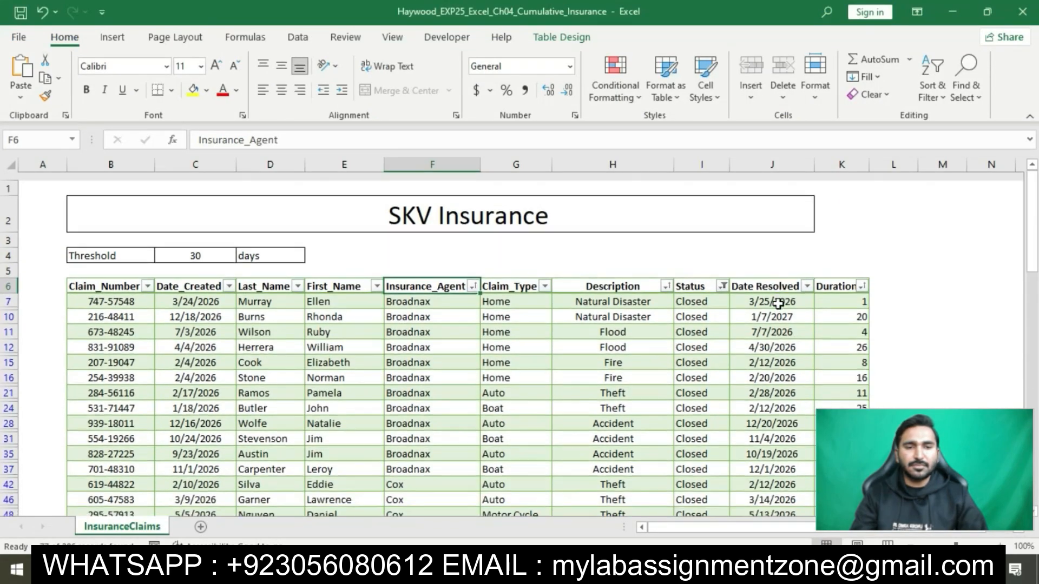
{"action": "left_click", "coordinate": [837, 291]}
{"action": "left_click_drag", "start_coordinate": [838, 291], "coordinate": [838, 472]}
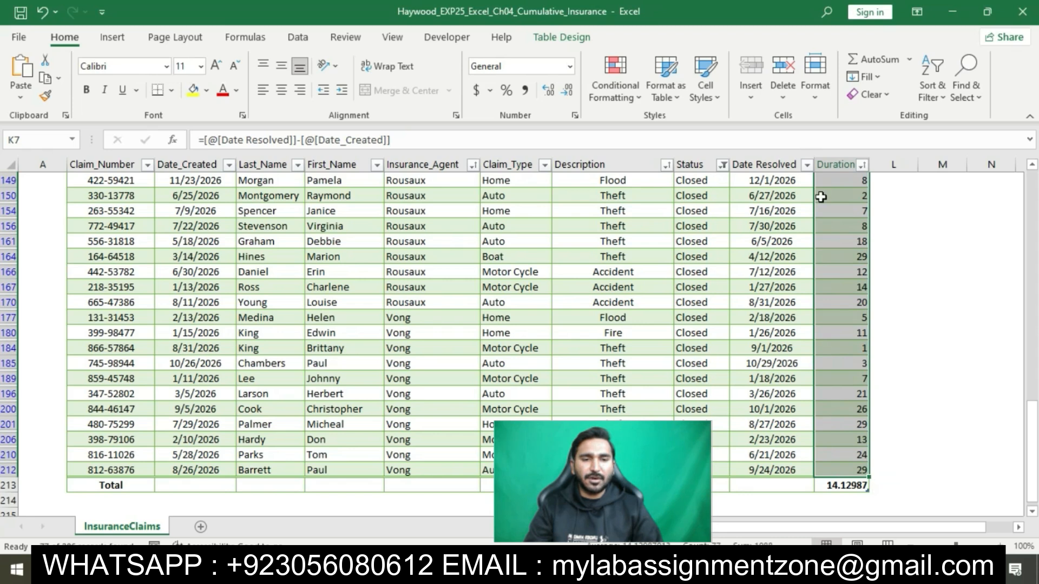
{"action": "scroll", "coordinate": [821, 197], "scroll_direction": "up", "scroll_amount": 14}
{"action": "scroll", "coordinate": [821, 197], "scroll_direction": "up", "scroll_amount": 6}
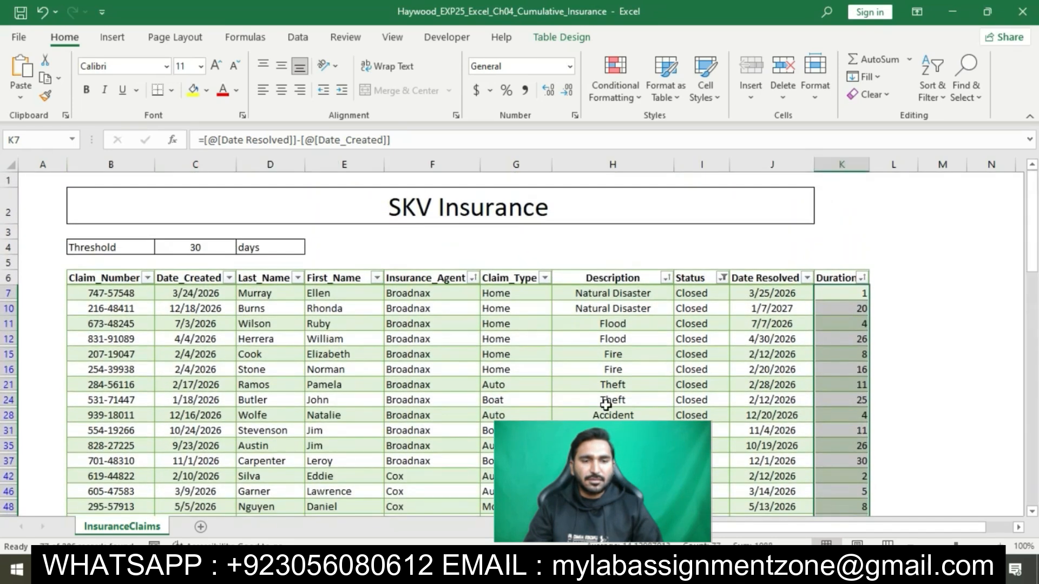
Select instruction 9's data bar wording in Word, and in Excel apply Blue Data Bars conditional formatting to the selected Duration values
{"action": "key", "text": "alt+Tab"}
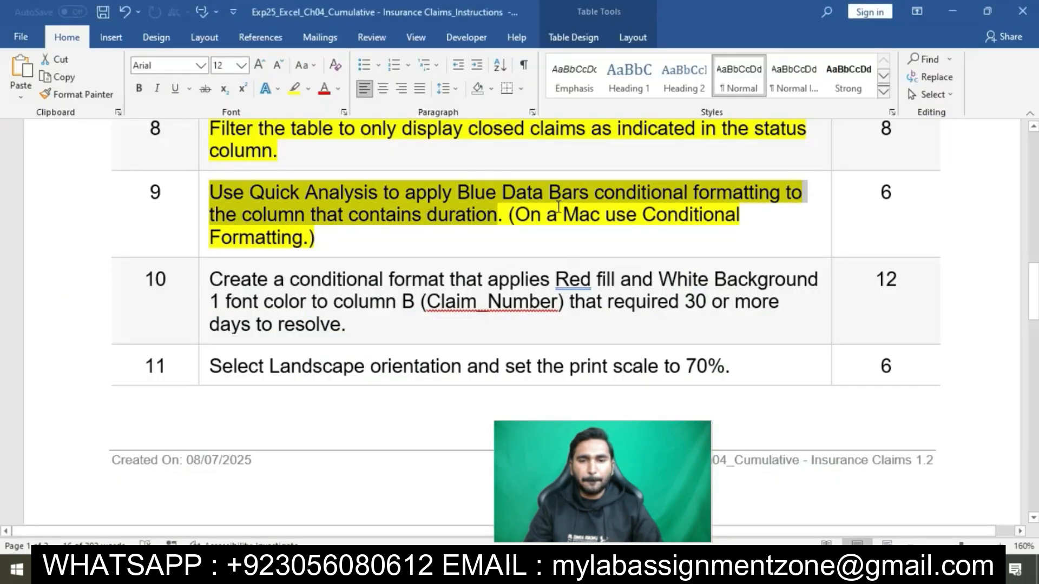
{"action": "left_click", "coordinate": [415, 195]}
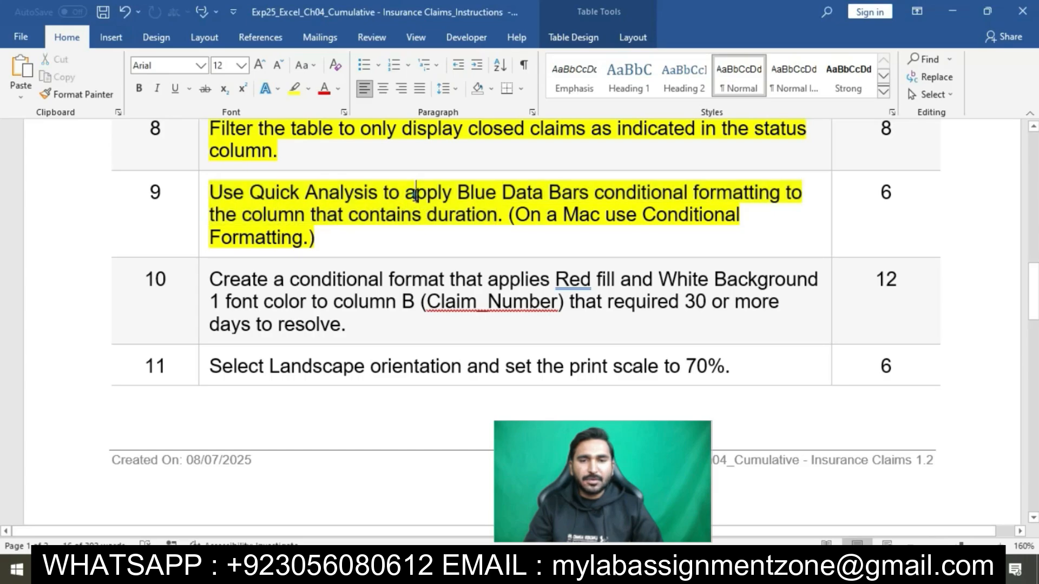
{"action": "left_click_drag", "start_coordinate": [407, 193], "coordinate": [605, 203]}
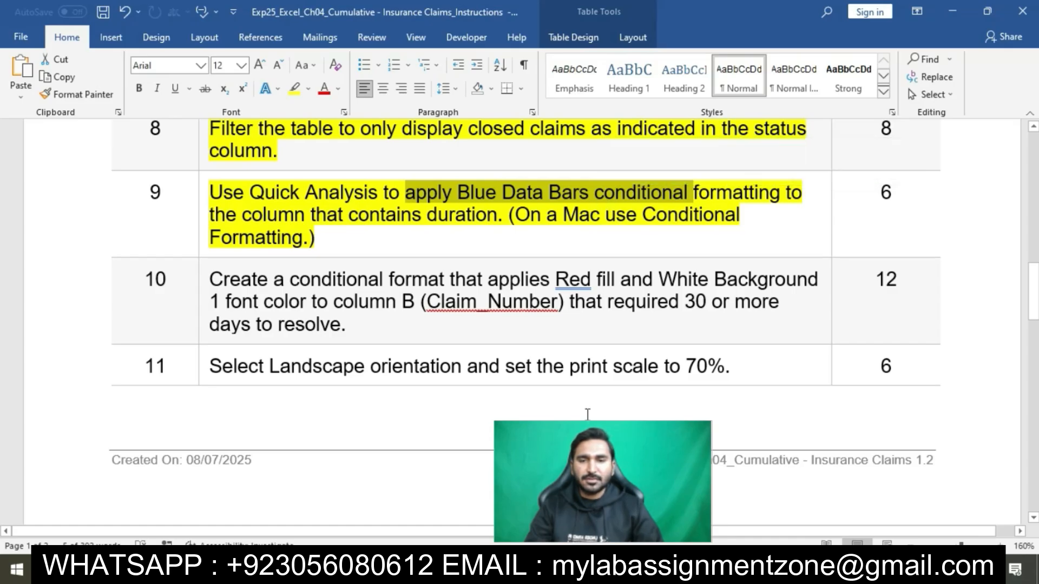
{"action": "left_click", "coordinate": [575, 568]}
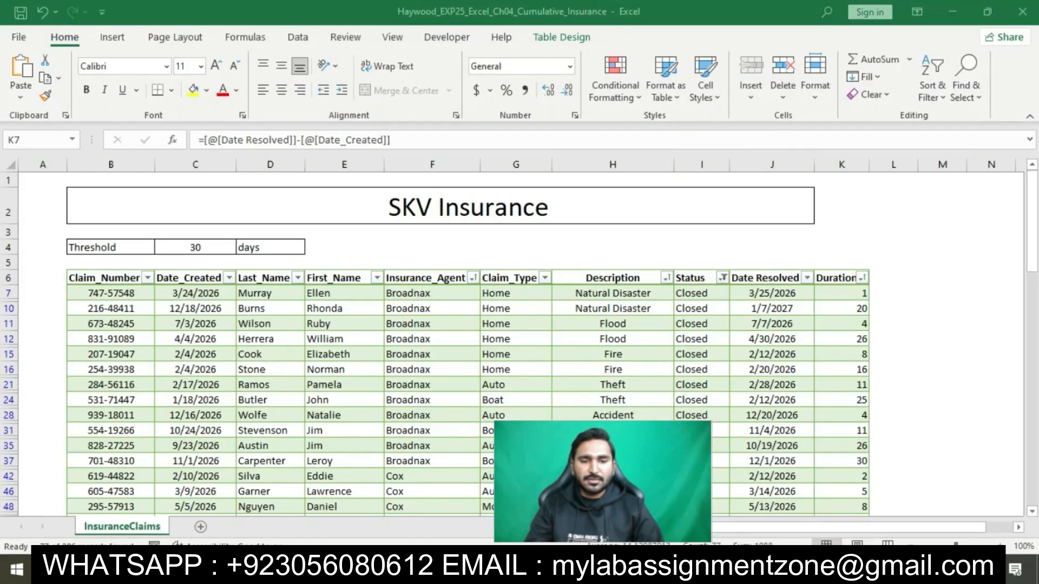
{"action": "left_click", "coordinate": [640, 102]}
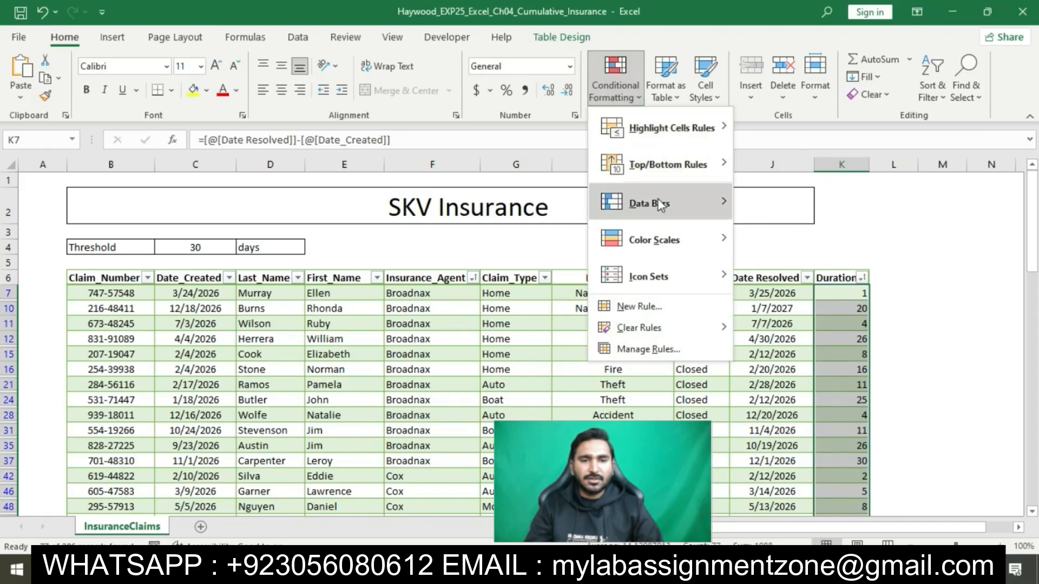
{"action": "mouse_move", "coordinate": [662, 199]}
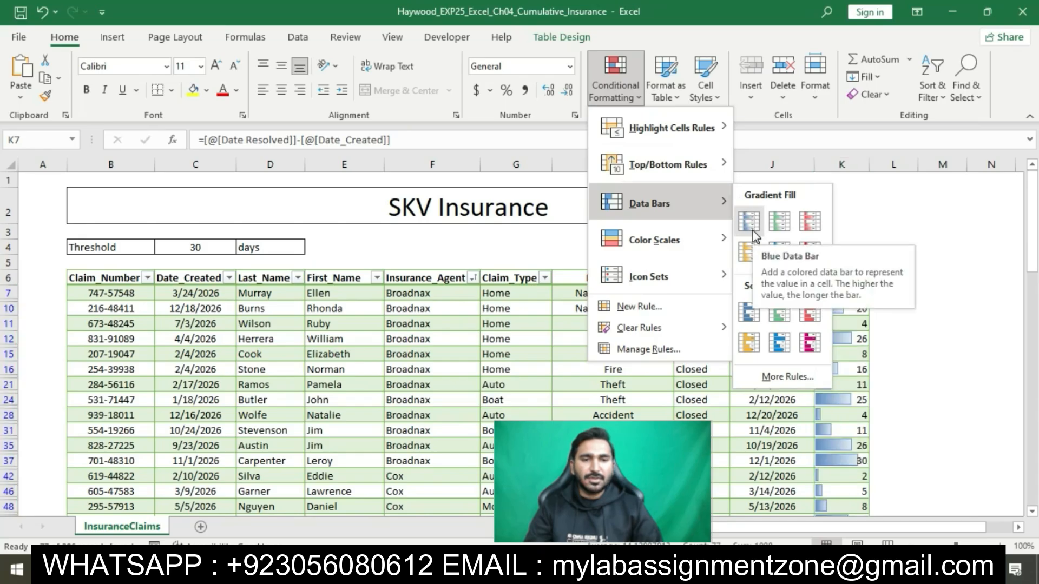
{"action": "left_click", "coordinate": [747, 323]}
Switch to the Word instructions and look through the remaining instructions after number 9 and the start of the document
{"action": "key", "text": "alt+Tab"}
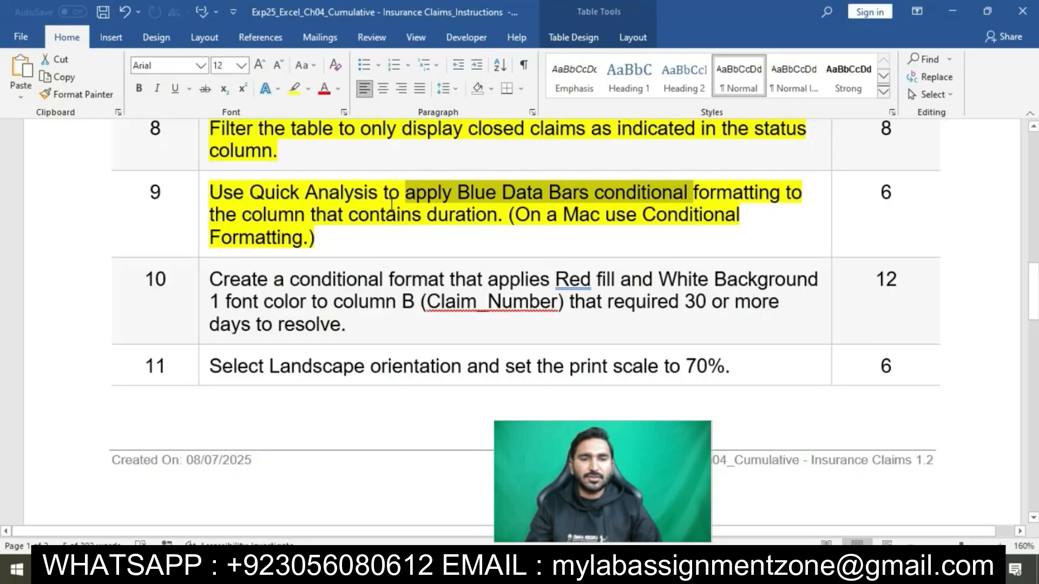
{"action": "left_click", "coordinate": [580, 219]}
{"action": "scroll", "coordinate": [580, 222], "scroll_direction": "down", "scroll_amount": 6}
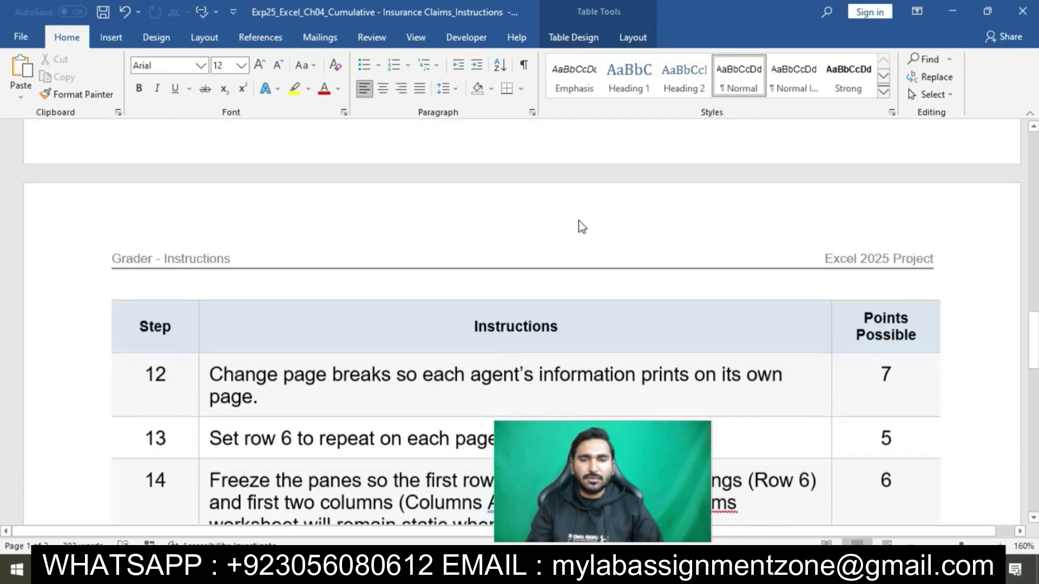
{"action": "scroll", "coordinate": [579, 220], "scroll_direction": "down", "scroll_amount": 5}
{"action": "scroll", "coordinate": [579, 220], "scroll_direction": "up", "scroll_amount": 20}
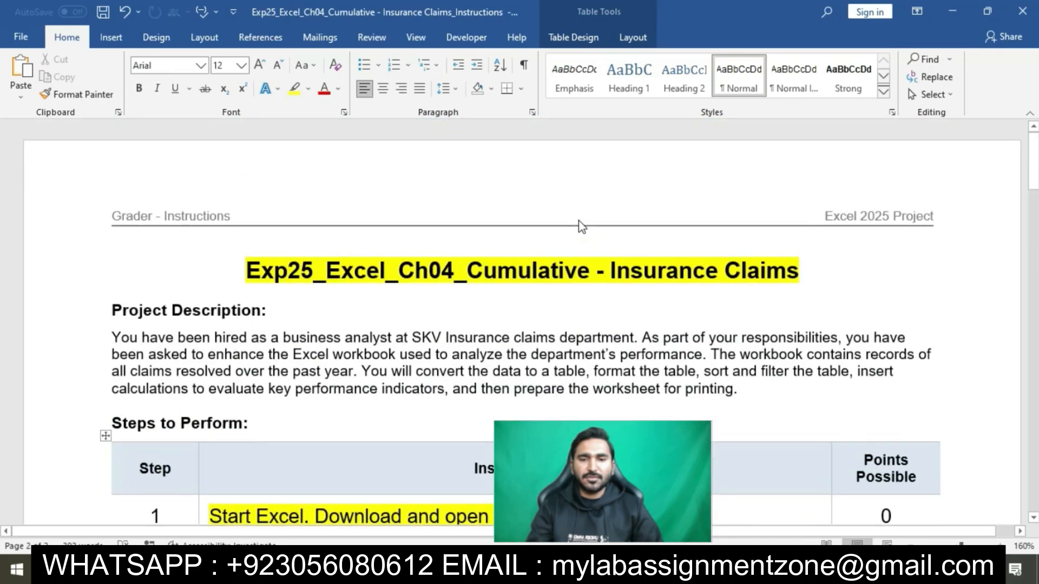